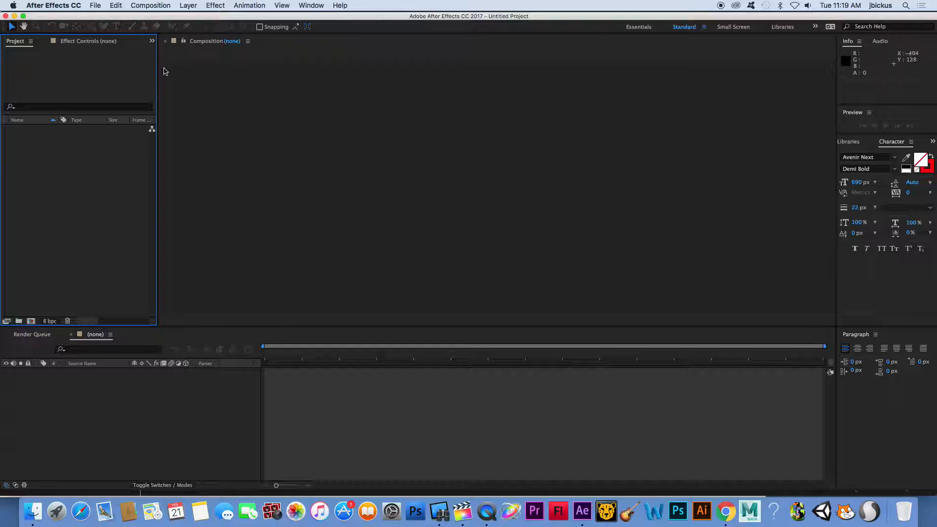
# Create a composition named Character with a 10-second duration and a grey 9A9898 background.
pyautogui.click(145, 4)
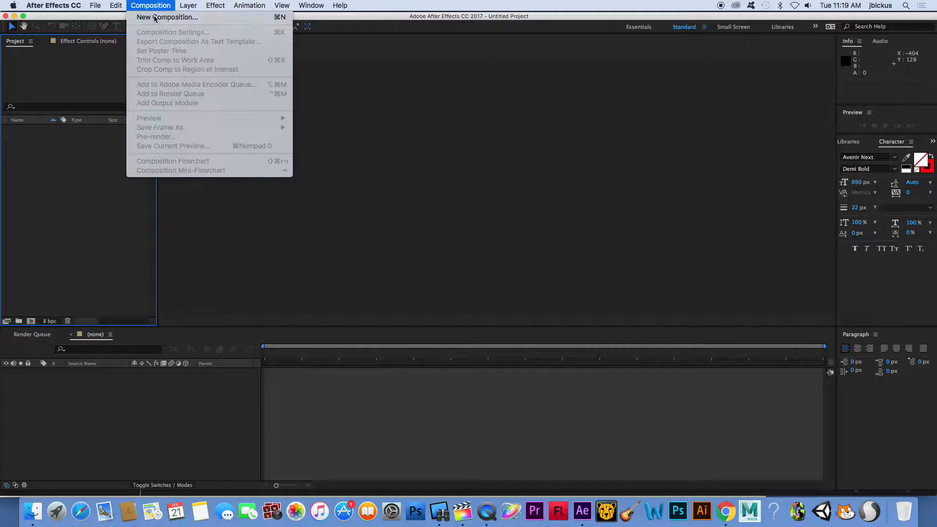
pyautogui.click(157, 16)
pyautogui.write('Character')
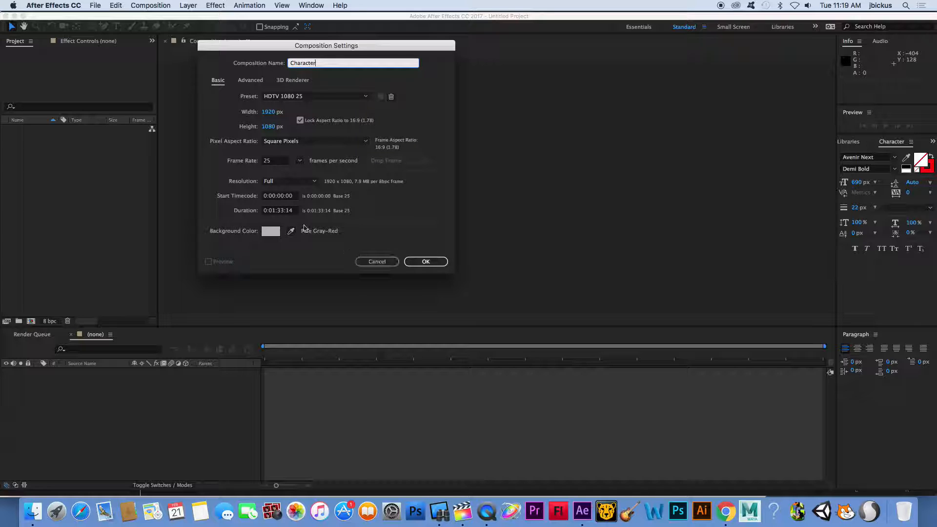
pyautogui.click(272, 233)
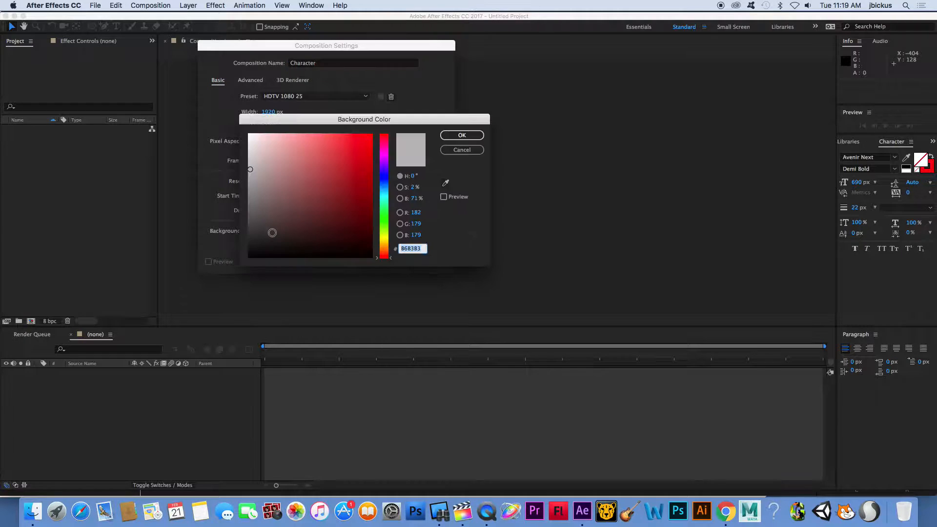
pyautogui.moveTo(264, 197); pyautogui.dragTo(250, 172)
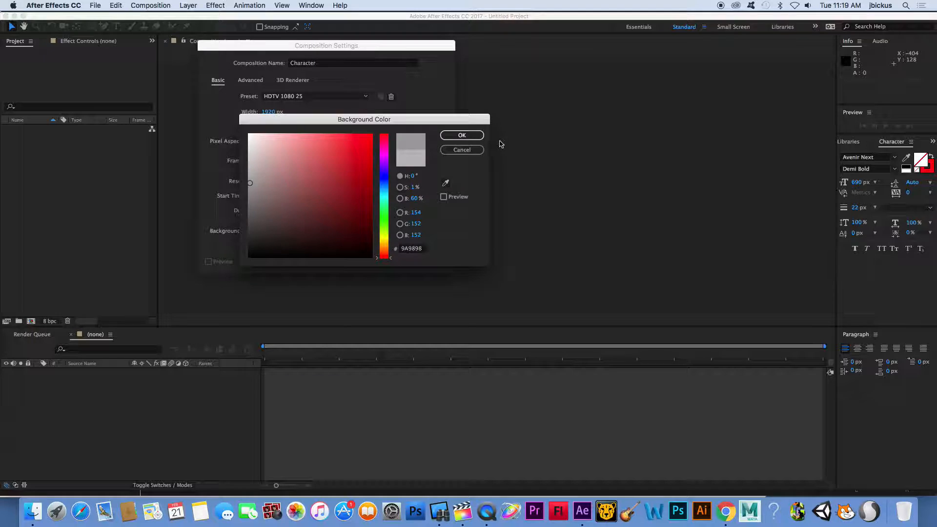
pyautogui.click(476, 136)
pyautogui.click(287, 211)
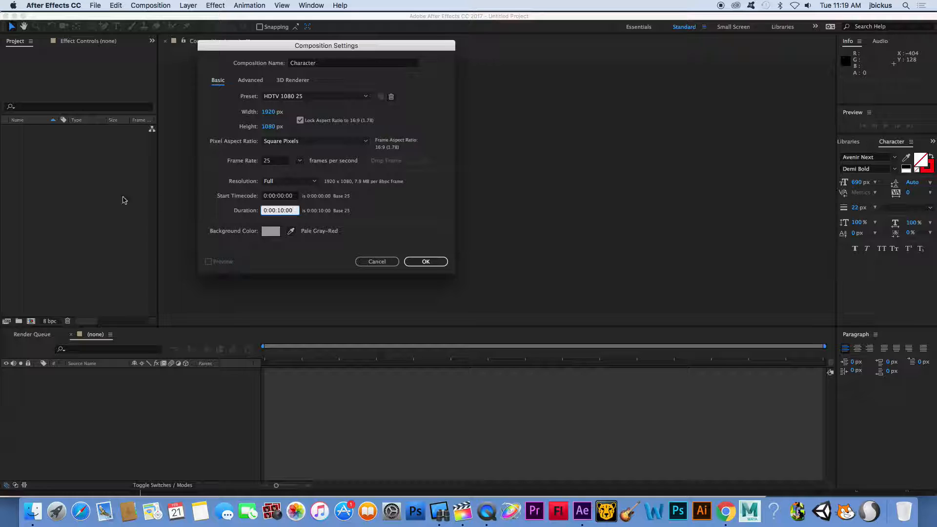
pyautogui.click(415, 262)
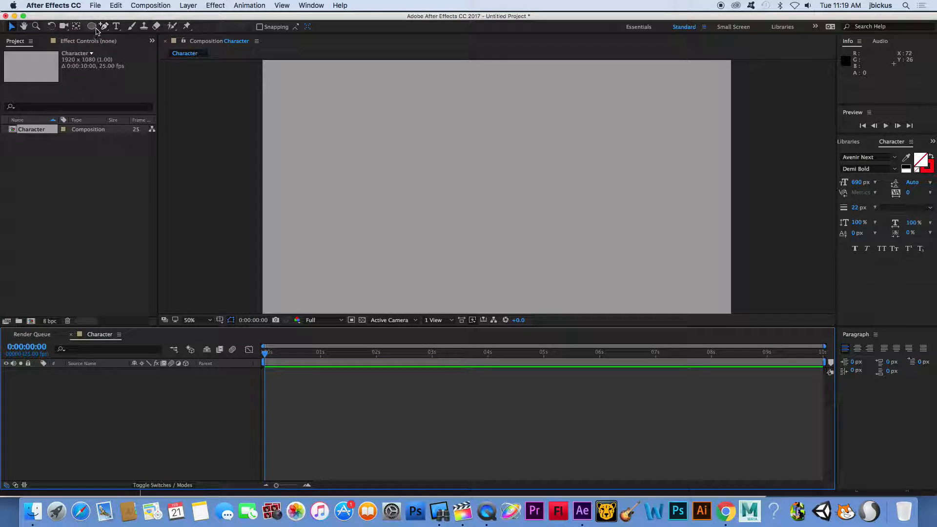
# Draw a circle with a red fill and place it in the upper middle of the composition.
pyautogui.moveTo(92, 25); pyautogui.dragTo(273, 98)
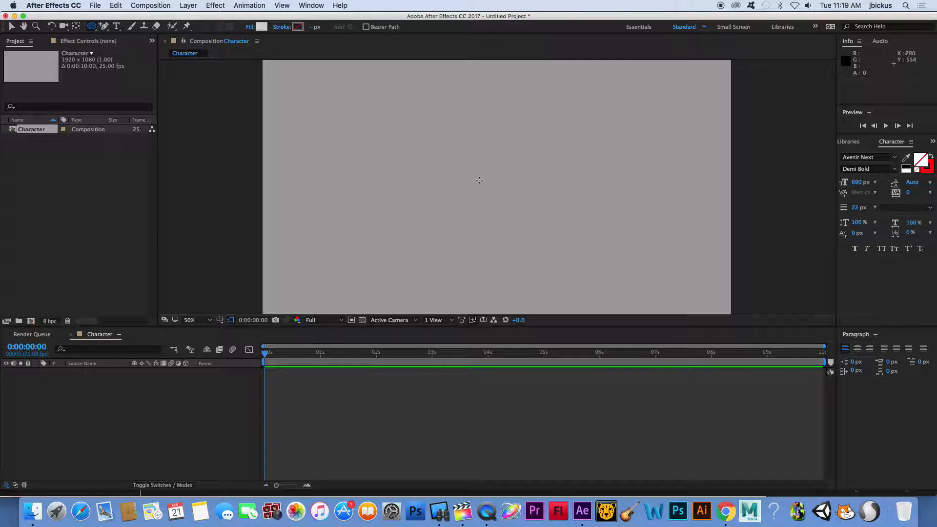
pyautogui.moveTo(459, 102); pyautogui.dragTo(580, 223)
pyautogui.click(261, 26)
pyautogui.moveTo(356, 175); pyautogui.dragTo(370, 160)
pyautogui.click(462, 136)
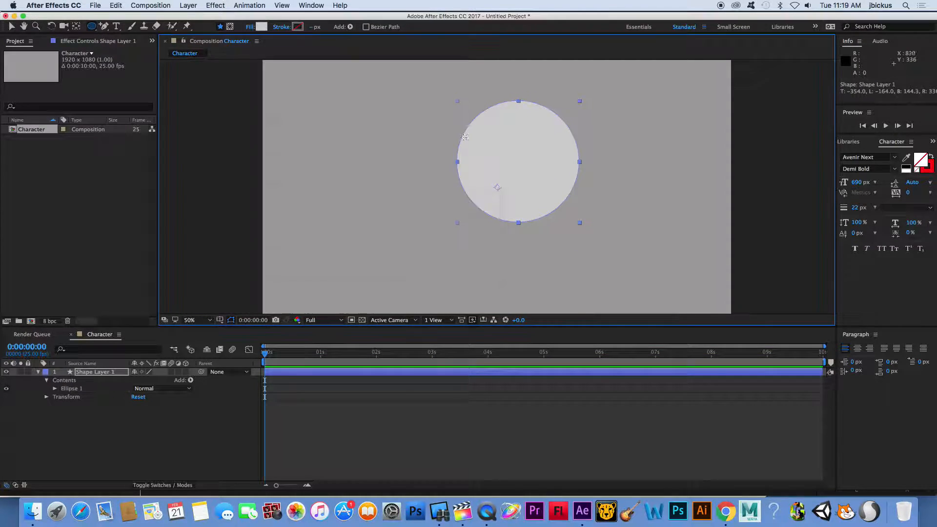
pyautogui.click(12, 25)
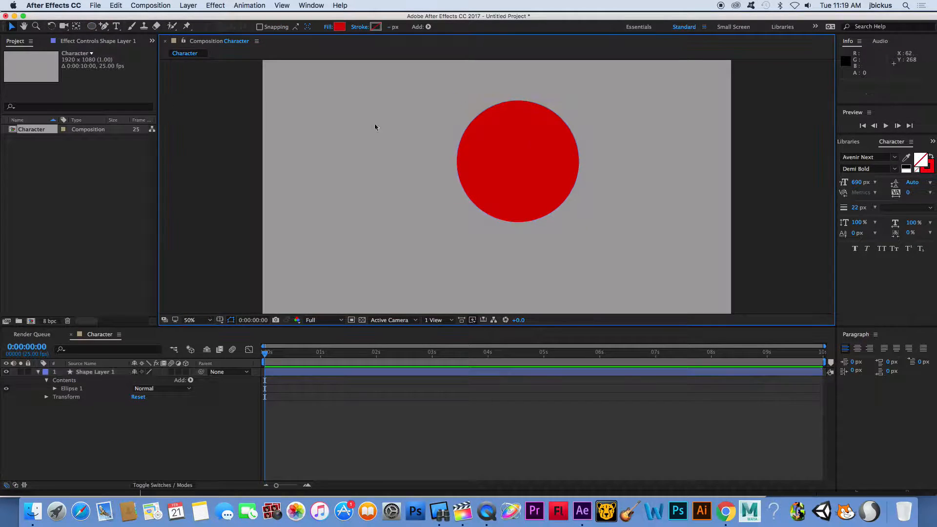
pyautogui.moveTo(524, 164); pyautogui.dragTo(499, 159)
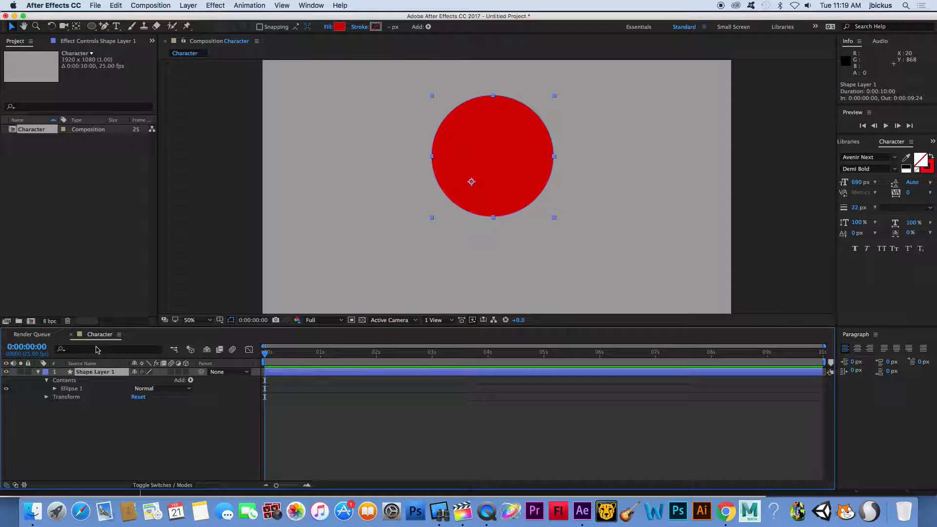
# Rename the circle's shape layer as Body, collapse its properties and leave the layer deselected.
pyautogui.press('Return')
pyautogui.write('Bo')
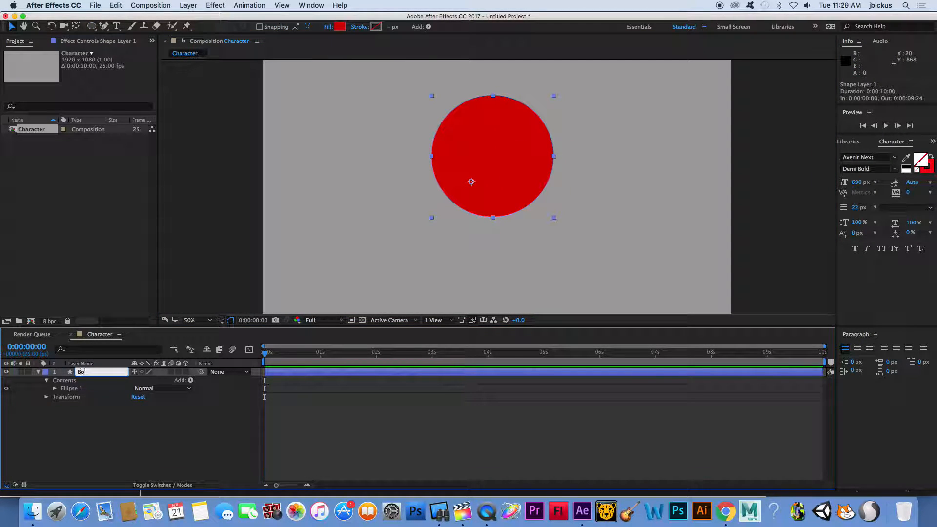
pyautogui.write('dy')
pyautogui.click(96, 434)
pyautogui.click(38, 372)
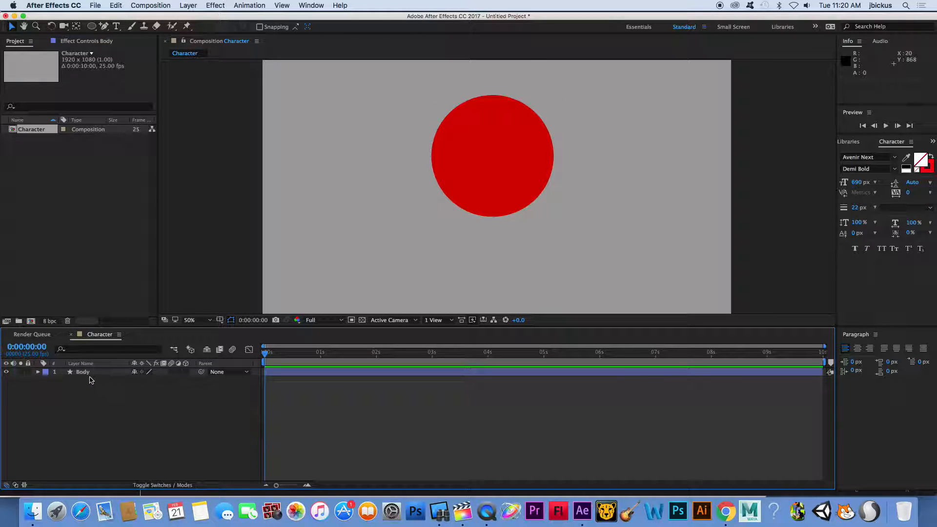
pyautogui.click(90, 376)
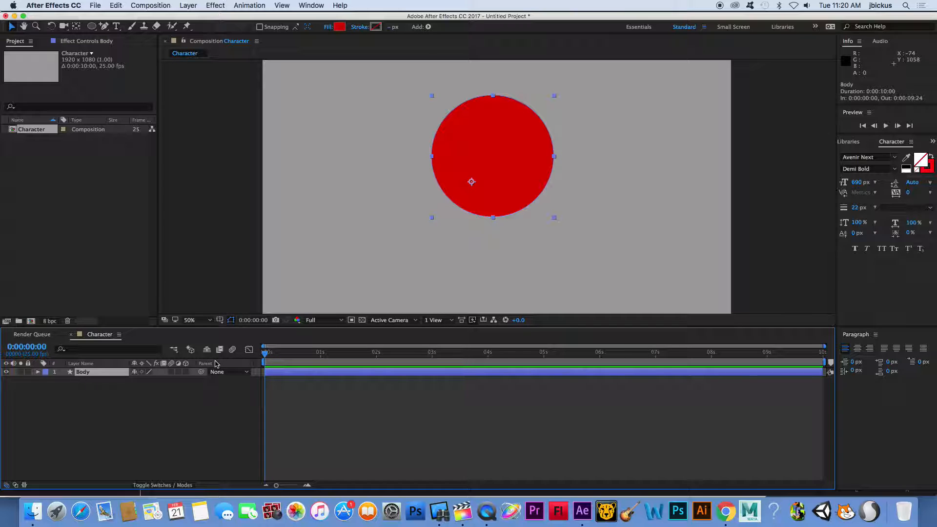
pyautogui.click(130, 415)
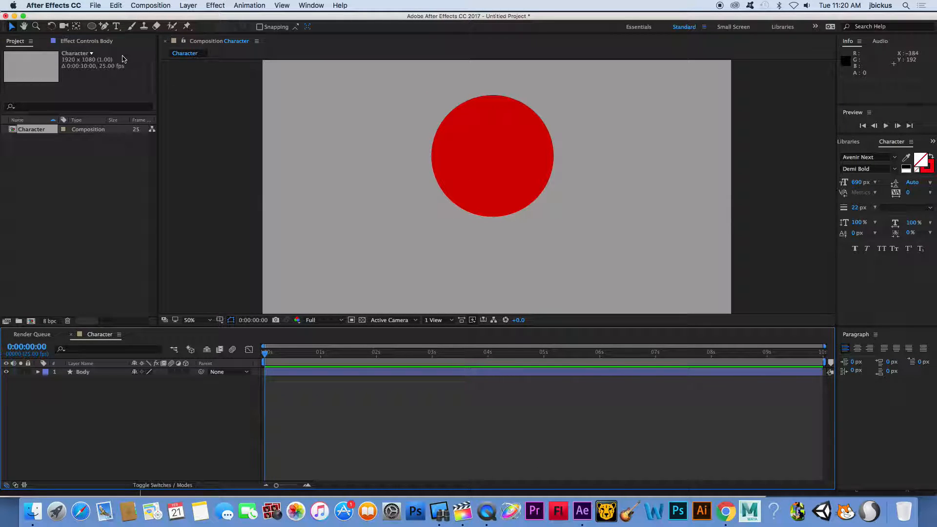
# Draw a curved leg path with the Pen from the circle's lower left down to a short foot, sharpening the heel point.
pyautogui.moveTo(104, 26); pyautogui.dragTo(123, 29)
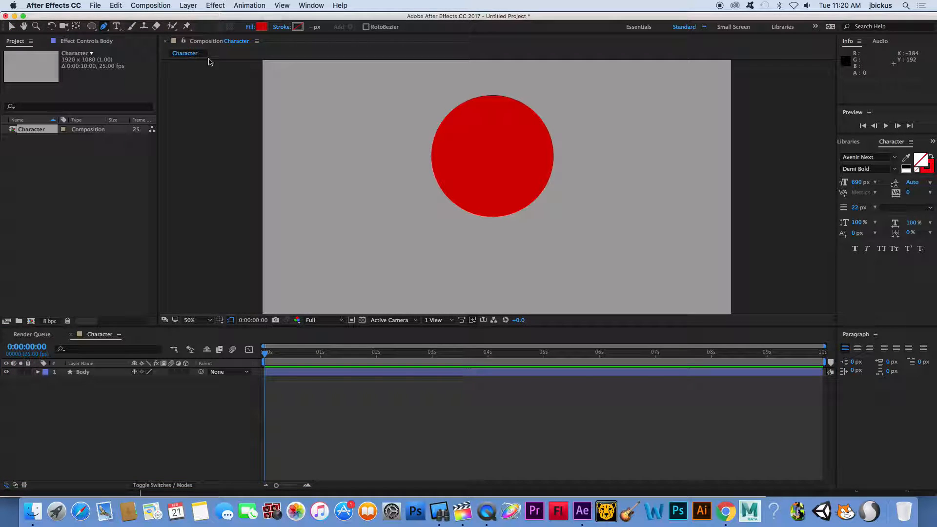
pyautogui.click(464, 197)
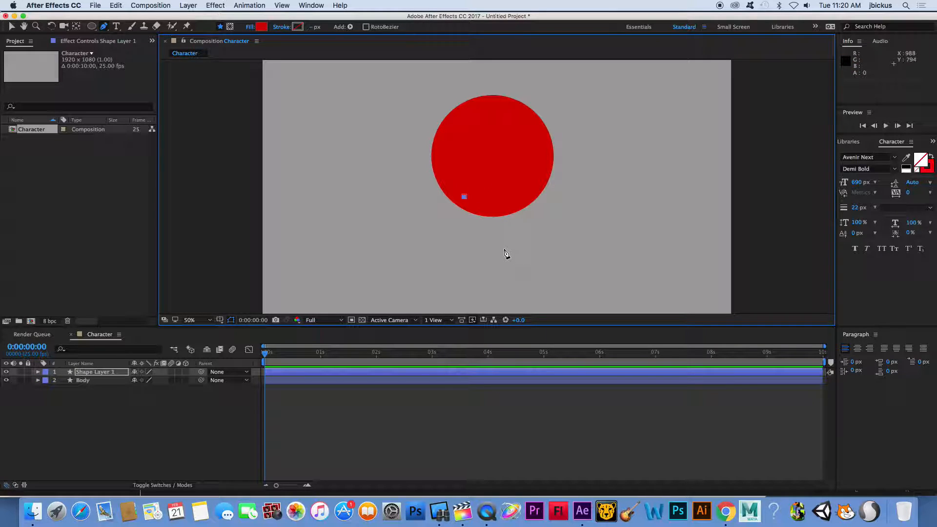
pyautogui.moveTo(464, 267); pyautogui.dragTo(409, 296)
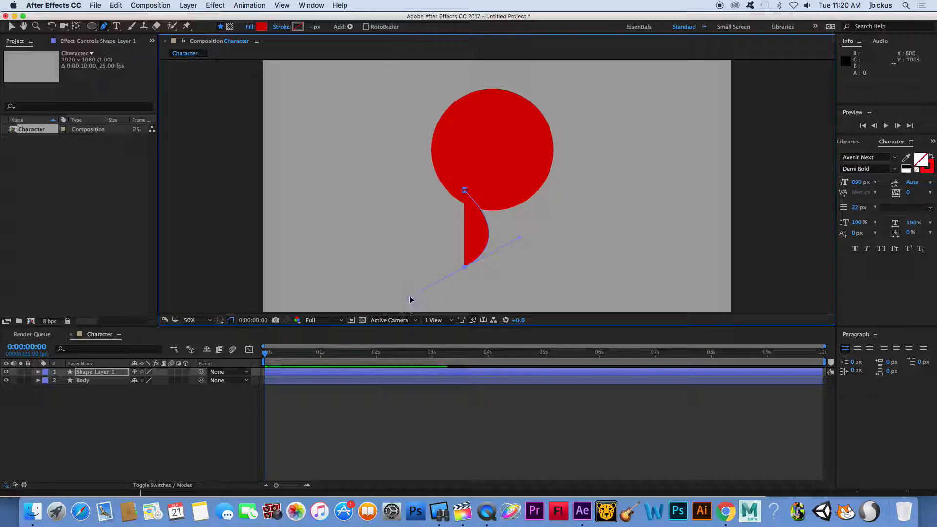
pyautogui.click(486, 281)
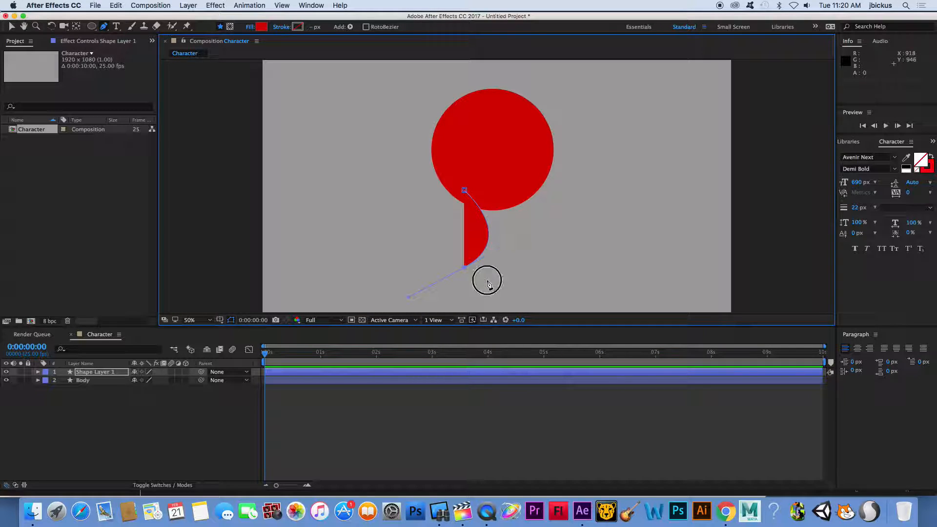
pyautogui.moveTo(103, 28); pyautogui.dragTo(147, 59)
pyautogui.moveTo(409, 297); pyautogui.dragTo(485, 279)
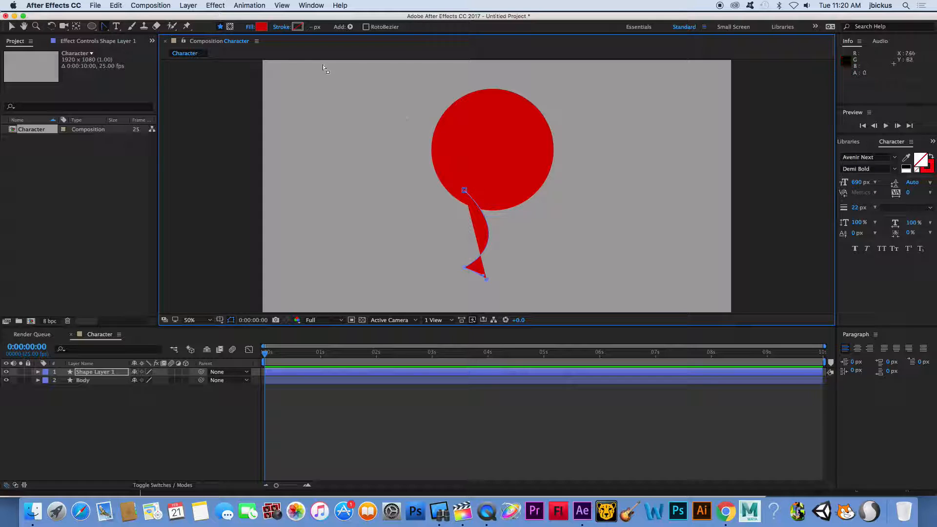
# Give the leg path a solid black stroke.
pyautogui.keyDown('alt'); pyautogui.click(296, 30); pyautogui.keyUp('alt')
pyautogui.keyDown('alt'); pyautogui.click(296, 30); pyautogui.keyUp('alt')
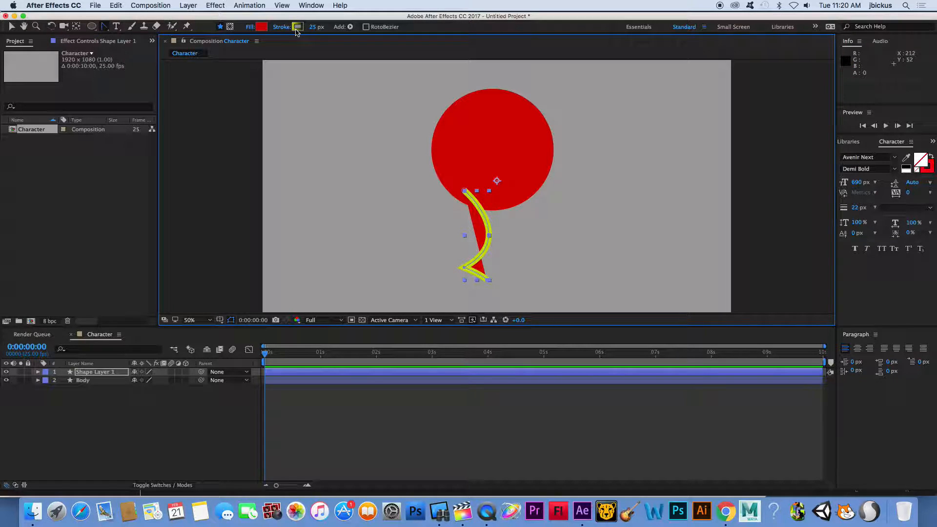
pyautogui.keyDown('alt'); pyautogui.click(296, 30); pyautogui.keyUp('alt')
pyautogui.keyDown('alt'); pyautogui.click(297, 30); pyautogui.keyUp('alt')
pyautogui.keyDown('alt'); pyautogui.click(297, 29); pyautogui.keyUp('alt')
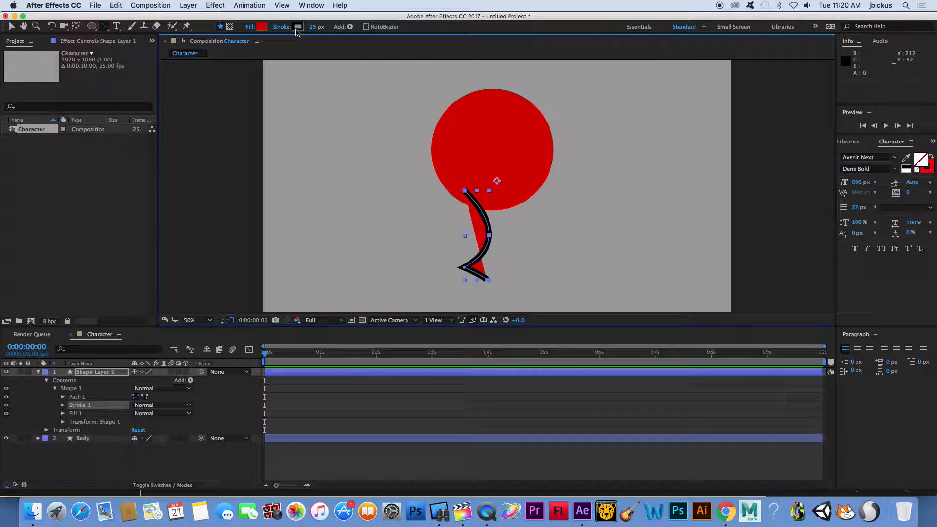
# Set the leg path's fill to none so only its stroke is drawn.
pyautogui.click(262, 27)
pyautogui.click(462, 150)
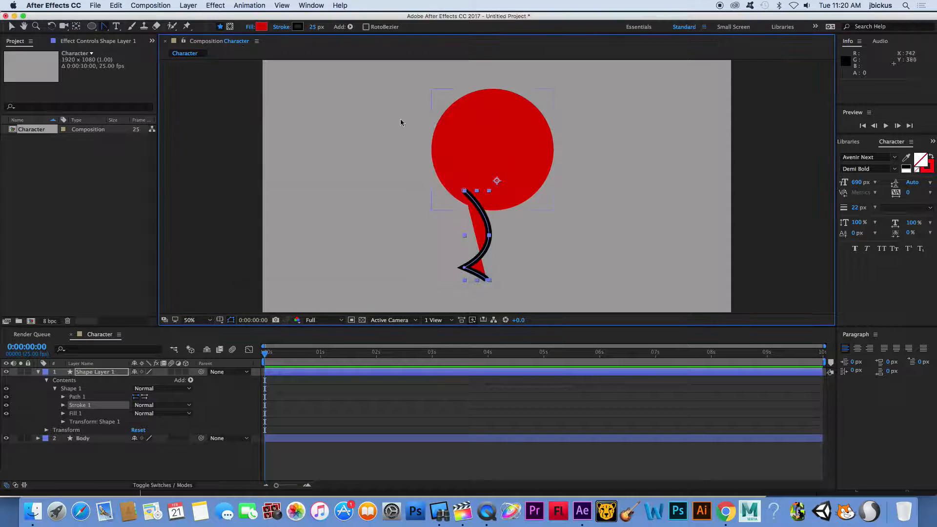
pyautogui.keyDown('alt'); pyautogui.click(260, 27); pyautogui.keyUp('alt')
pyautogui.keyDown('alt'); pyautogui.click(261, 26); pyautogui.keyUp('alt')
pyautogui.keyDown('alt'); pyautogui.click(260, 27); pyautogui.keyUp('alt')
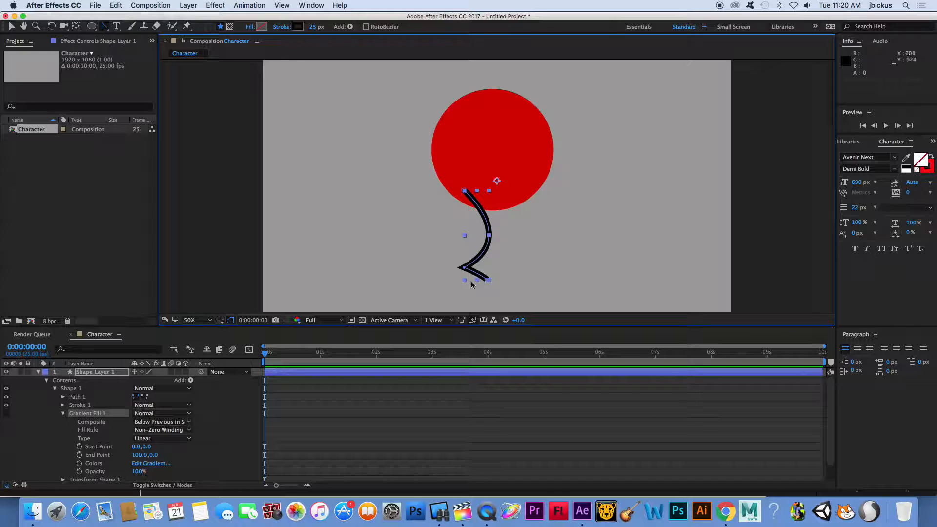
# Lengthen the foot by moving the path's end point slightly down and to the right.
pyautogui.click(487, 280)
pyautogui.click(12, 27)
pyautogui.moveTo(487, 279); pyautogui.dragTo(494, 290)
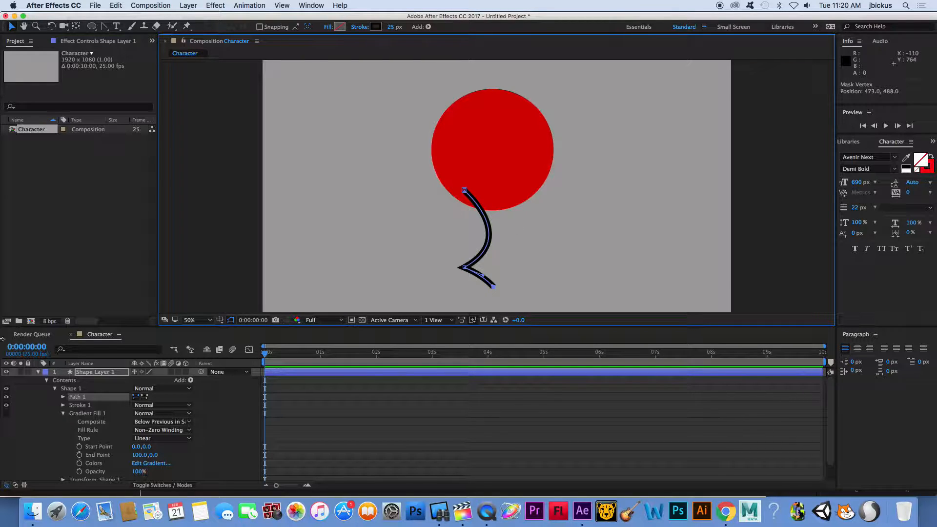
# Collapse the leg's shape layer and rename it as LEG L.
pyautogui.click(38, 372)
pyautogui.click(95, 372)
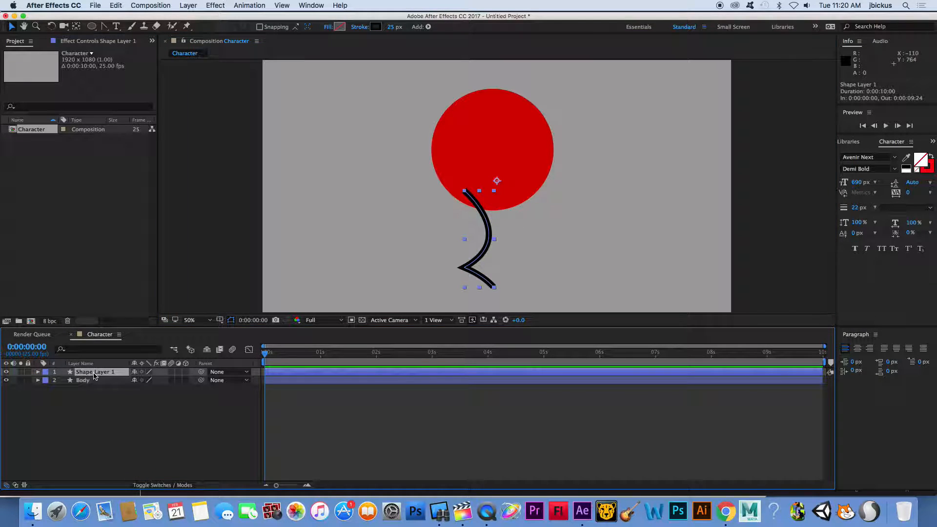
pyautogui.write('LEG')
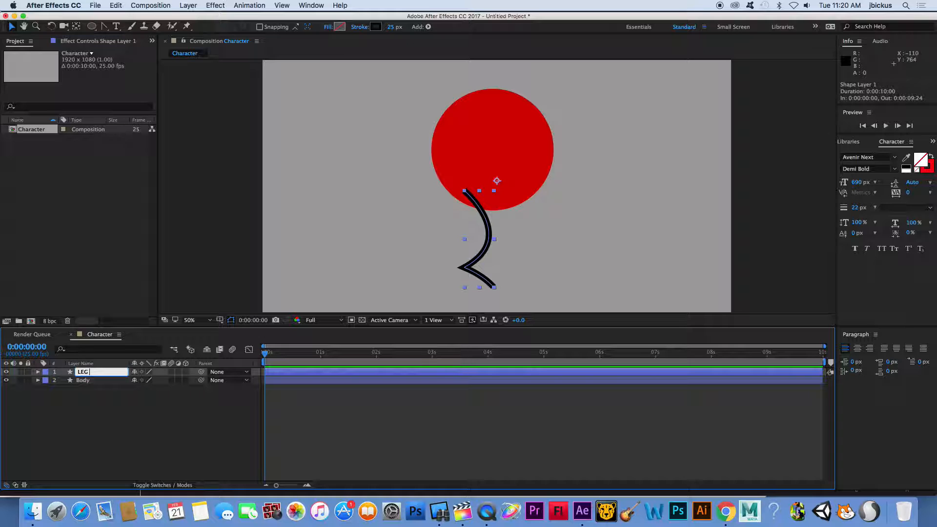
pyautogui.write(' L')
# Rename the Shape 1 group inside the LEG L layer as Leg.
pyautogui.click(38, 372)
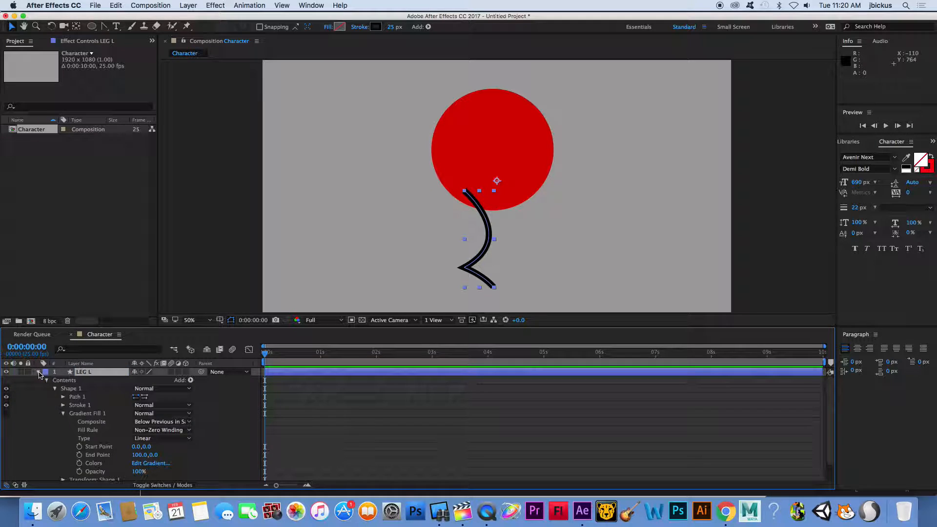
pyautogui.click(55, 389)
pyautogui.click(55, 389)
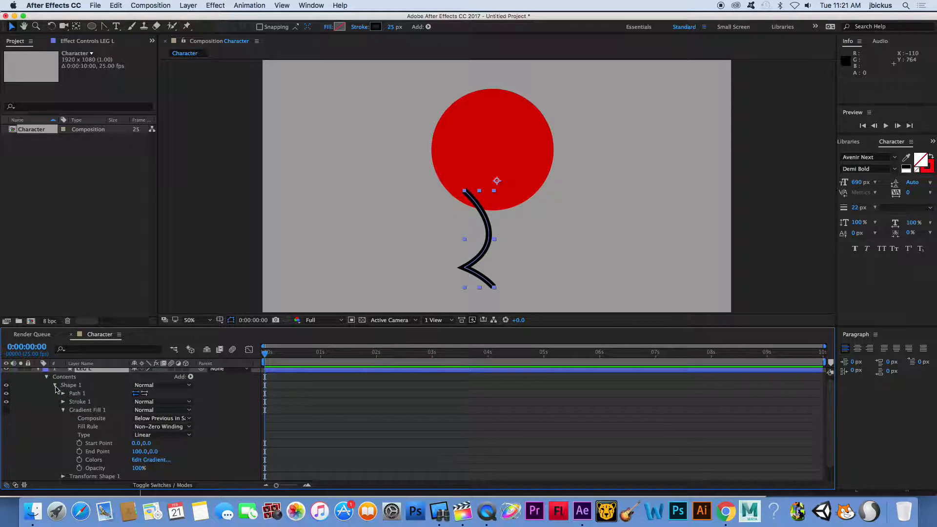
pyautogui.click(54, 388)
pyautogui.click(71, 388)
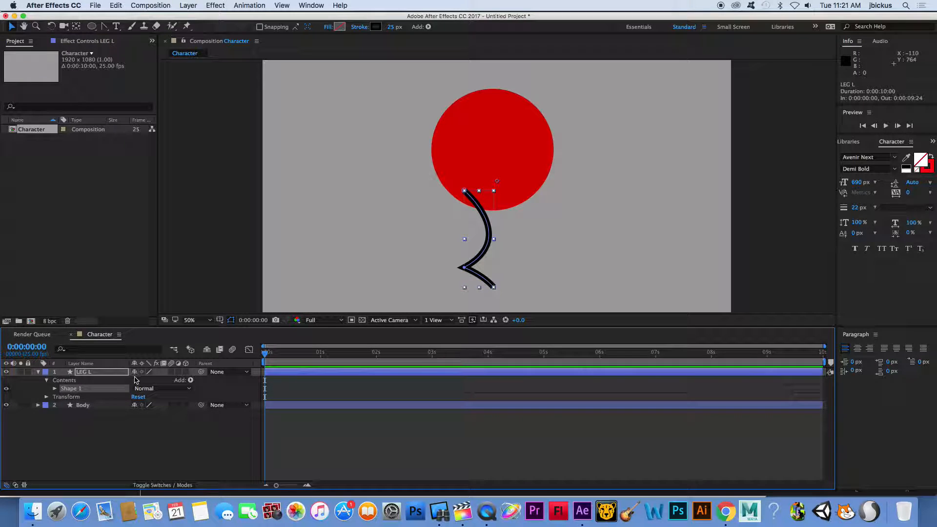
pyautogui.press('Return')
pyautogui.write('Leg')
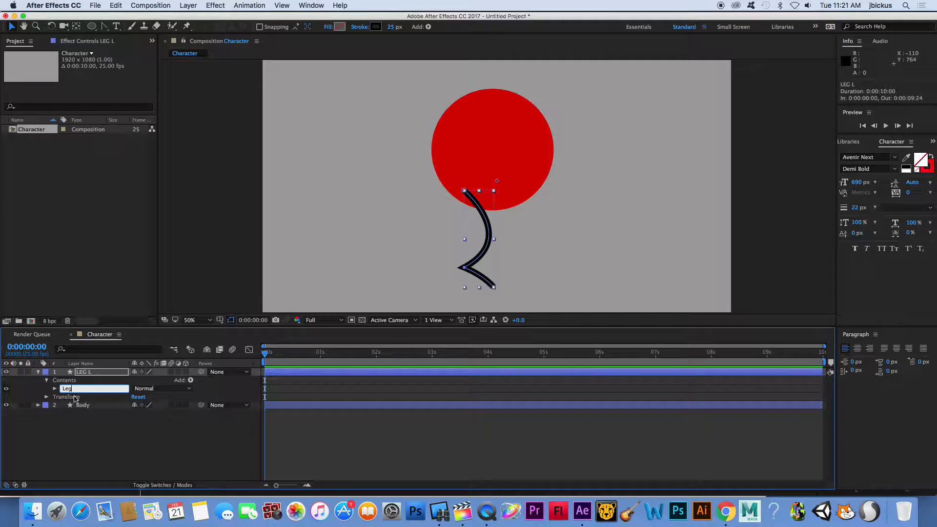
pyautogui.click(76, 422)
# Turn on keyframing for the Leg group's Path property at 0:00:00:00.
pyautogui.click(63, 389)
pyautogui.click(56, 388)
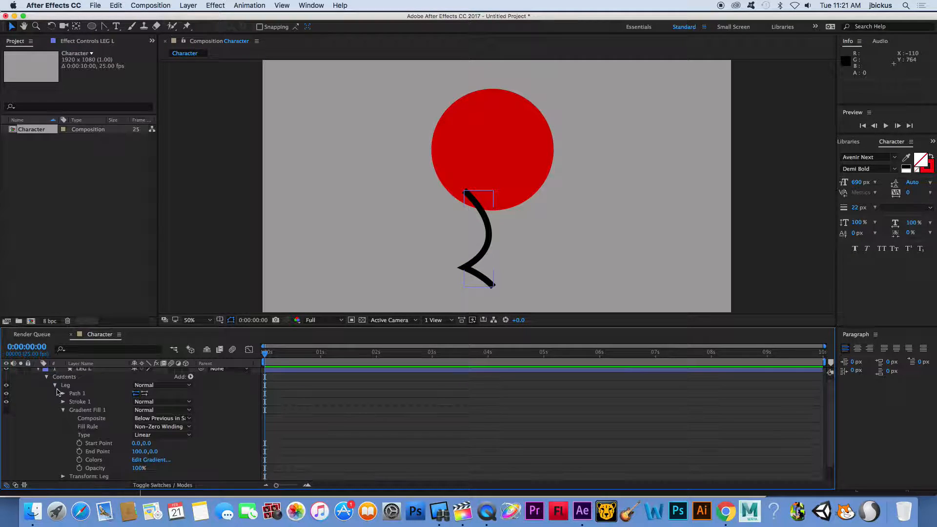
pyautogui.click(63, 394)
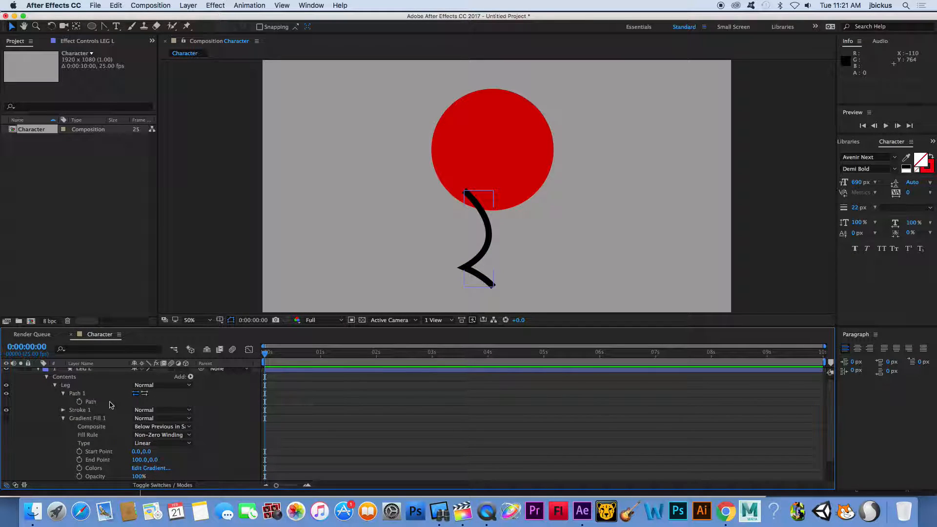
pyautogui.click(80, 401)
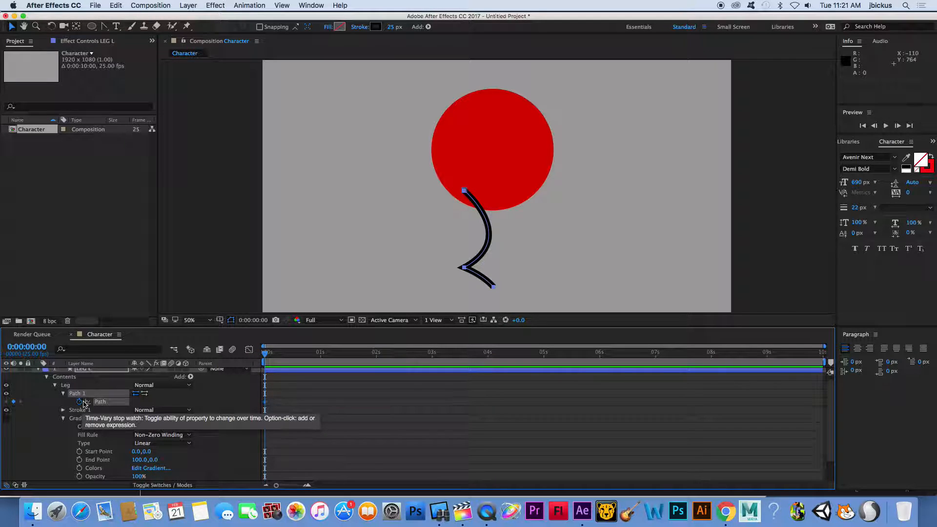
# Set the leg's stroke width to 16 px and collapse the Path 1 properties.
pyautogui.moveTo(393, 27); pyautogui.dragTo(389, 29)
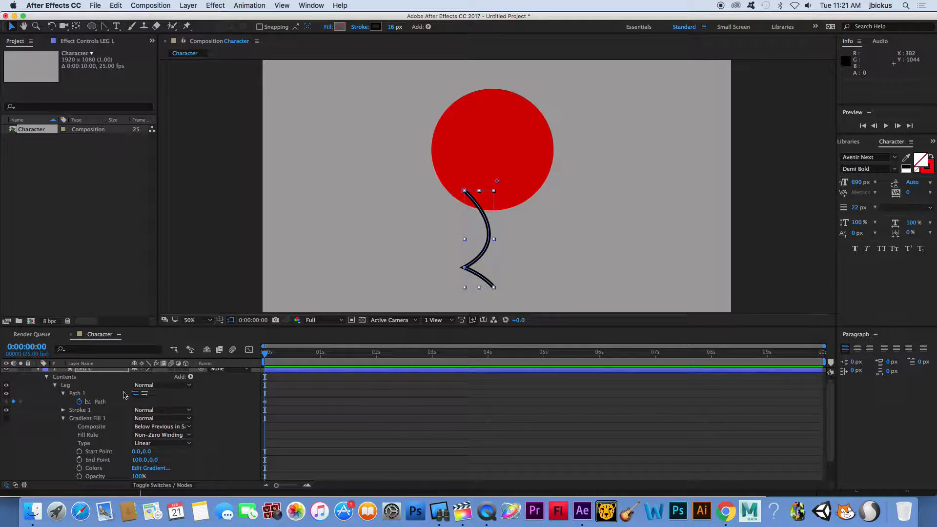
pyautogui.click(63, 393)
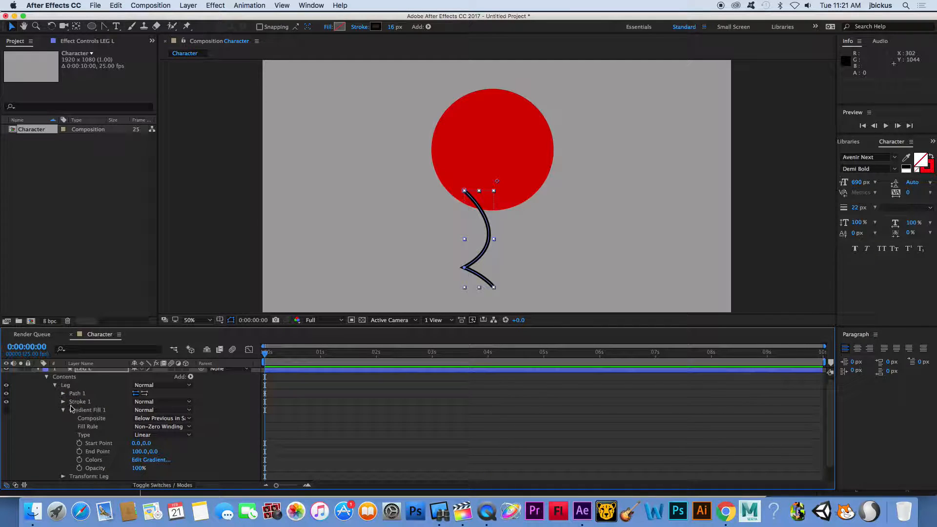
# Duplicate the Leg group inside the LEG L layer and rename the copy as Shorts.
pyautogui.click(63, 412)
pyautogui.click(58, 389)
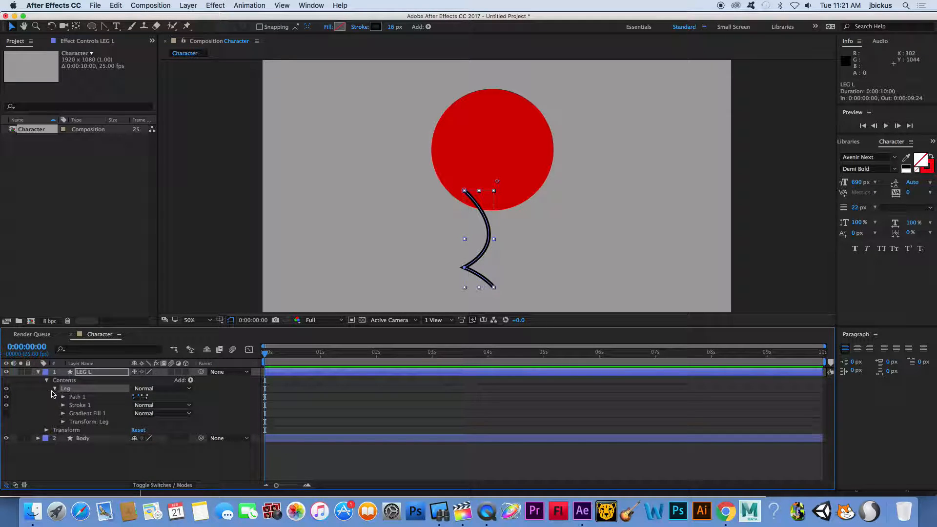
pyautogui.click(55, 389)
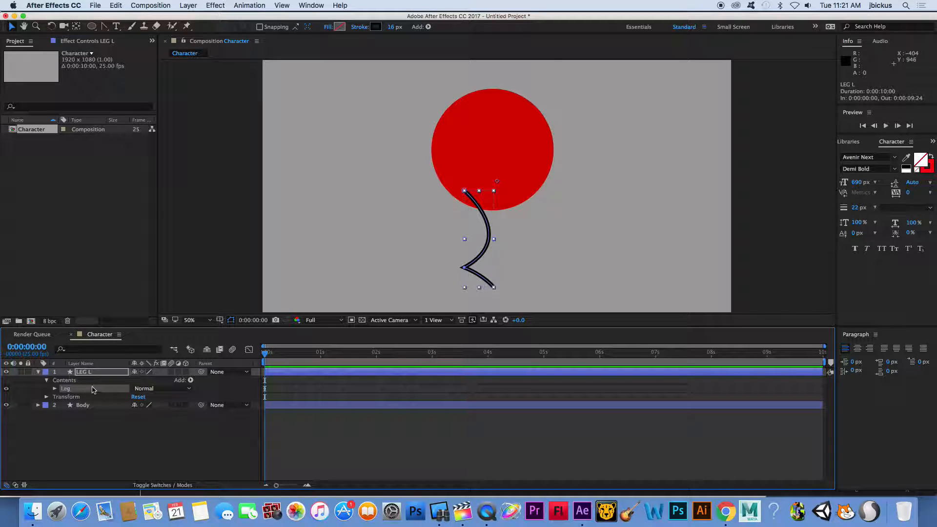
pyautogui.press('super+d')
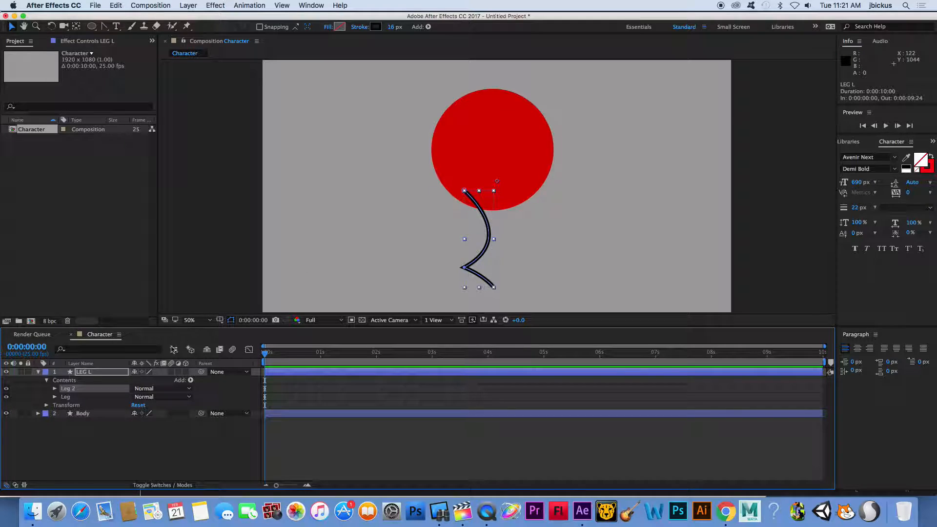
pyautogui.click(75, 389)
pyautogui.press('Return')
pyautogui.write('Sho')
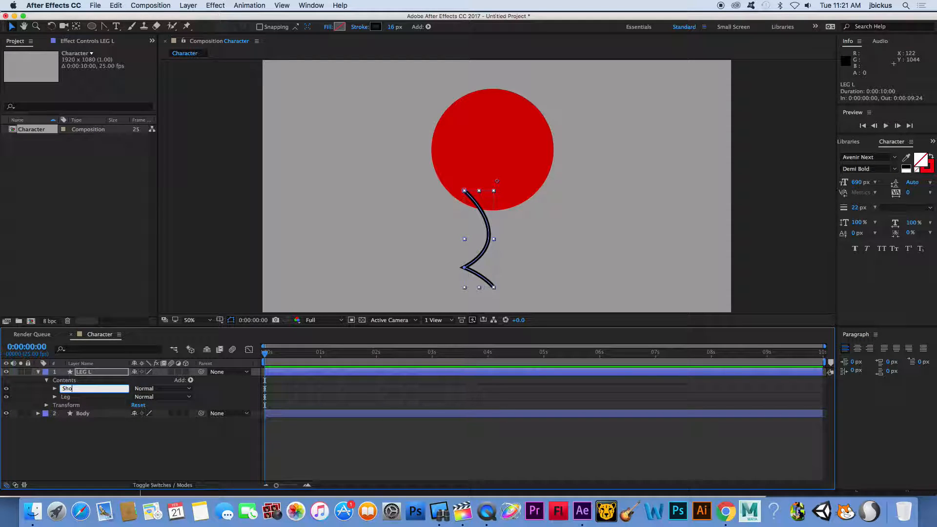
pyautogui.press('Return')
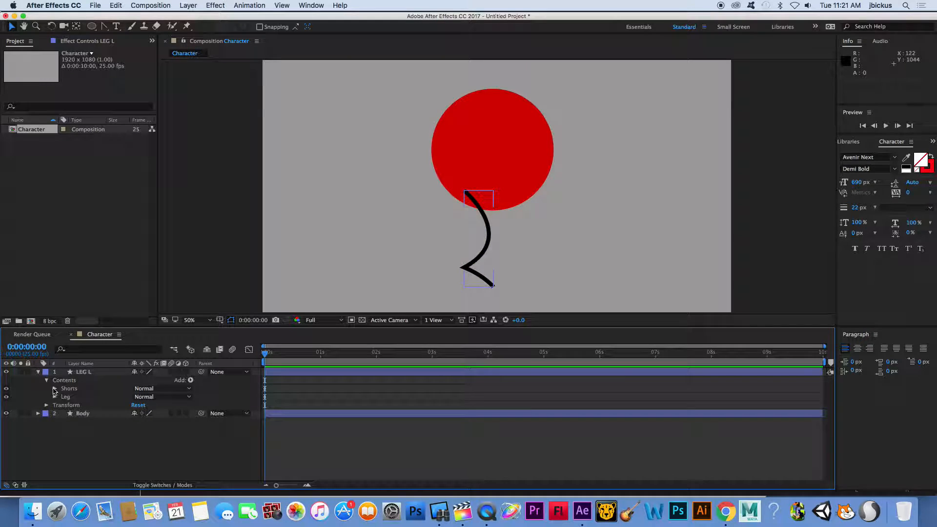
# Link the Shorts group's Path to the Leg group's Path with an expression, and collapse their path properties.
pyautogui.click(54, 388)
pyautogui.click(63, 397)
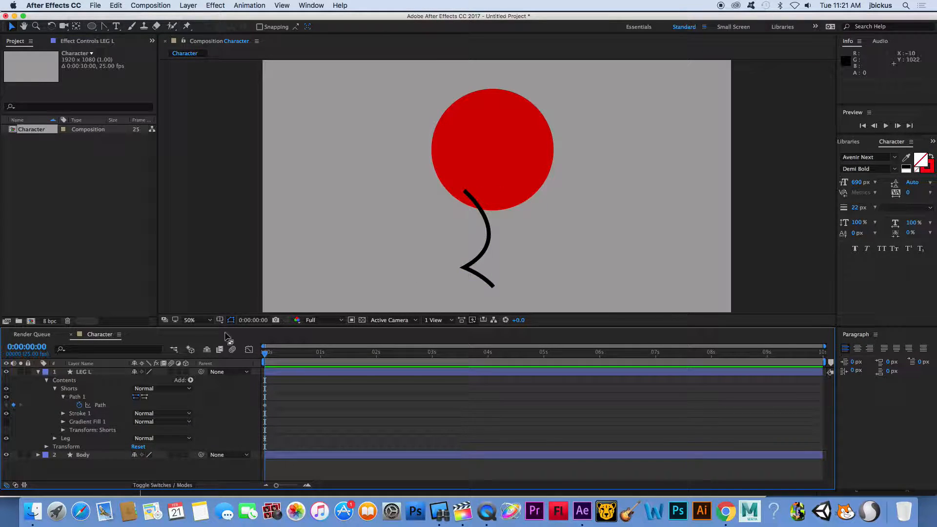
pyautogui.click(63, 397)
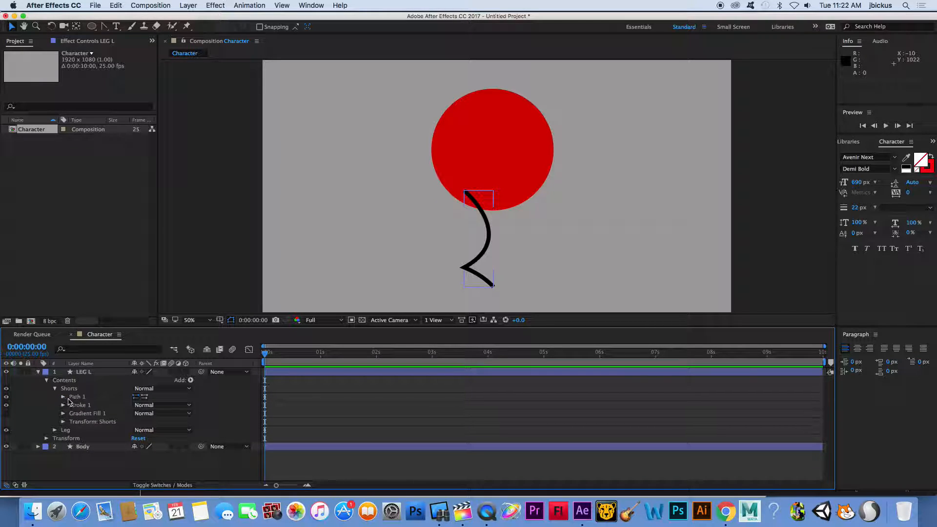
pyautogui.click(79, 398)
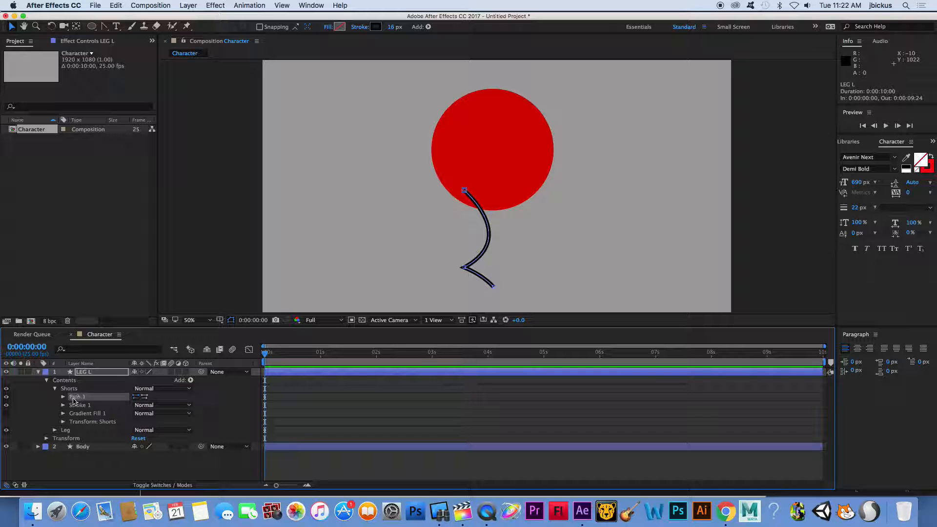
pyautogui.click(63, 397)
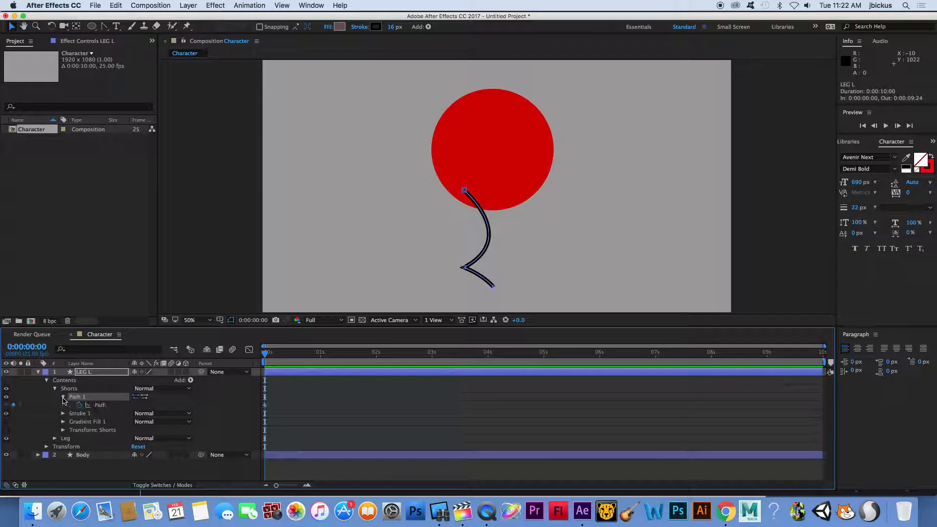
pyautogui.click(55, 438)
pyautogui.click(63, 446)
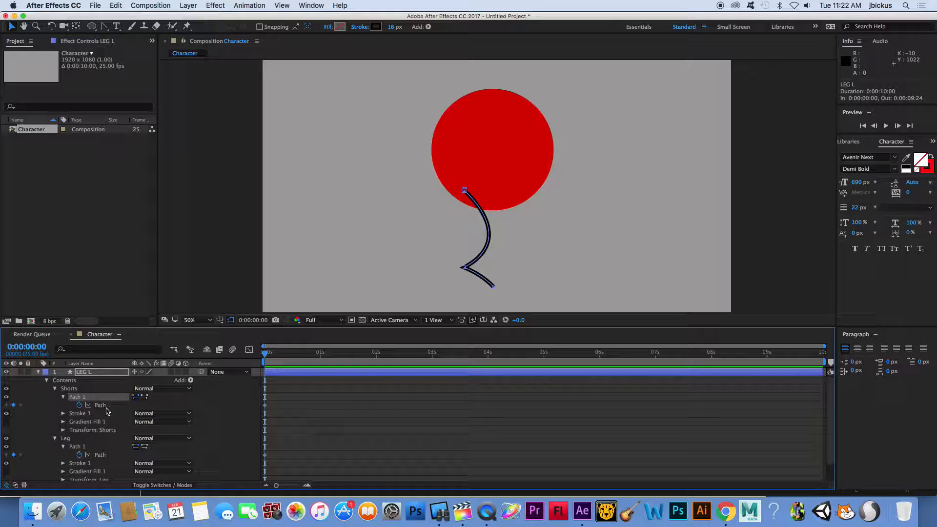
pyautogui.keyDown('alt'); pyautogui.click(79, 405); pyautogui.keyUp('alt')
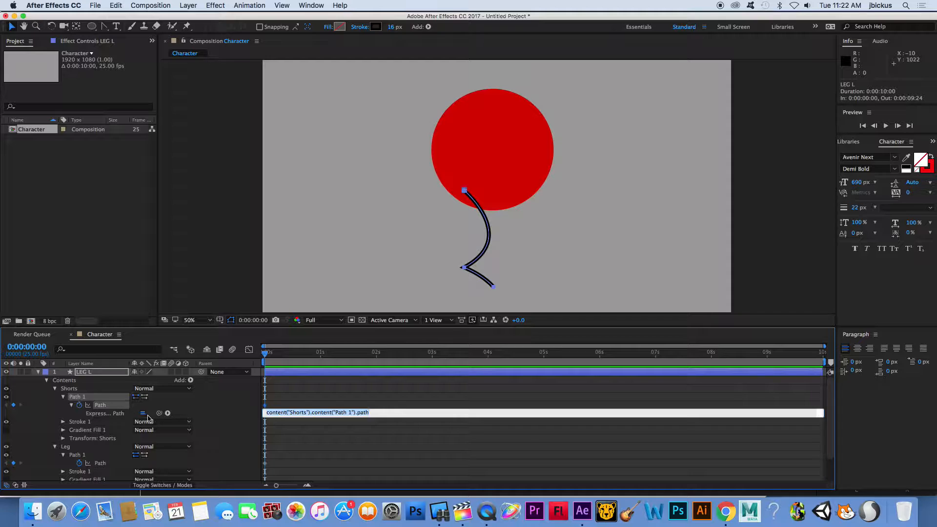
pyautogui.moveTo(159, 414); pyautogui.dragTo(105, 464)
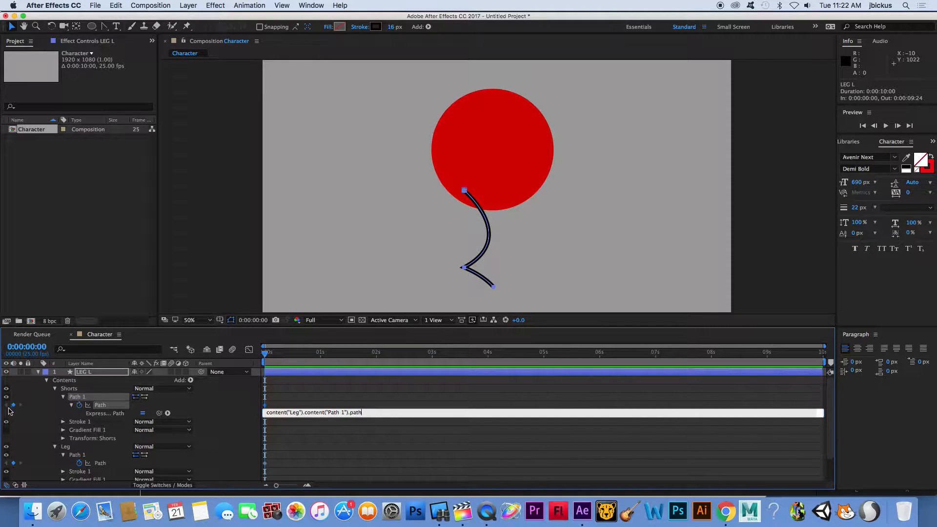
pyautogui.click(70, 405)
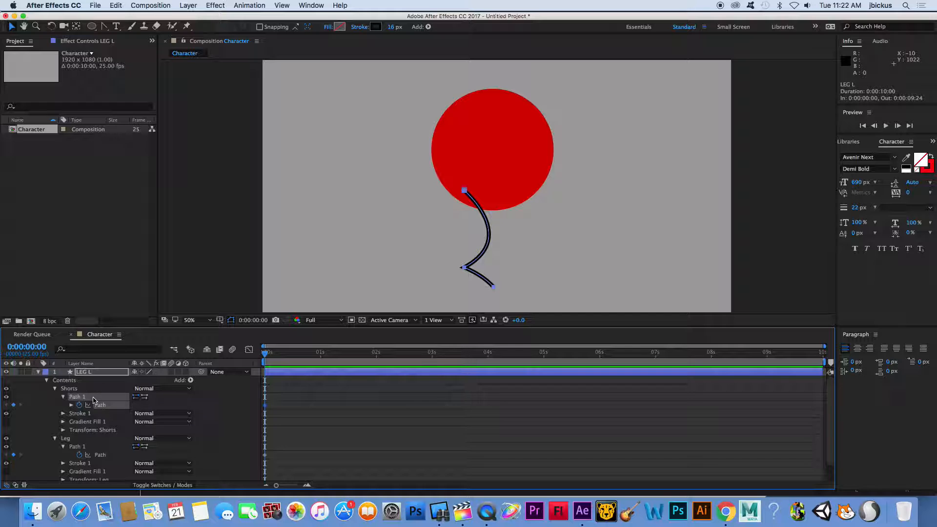
pyautogui.click(55, 438)
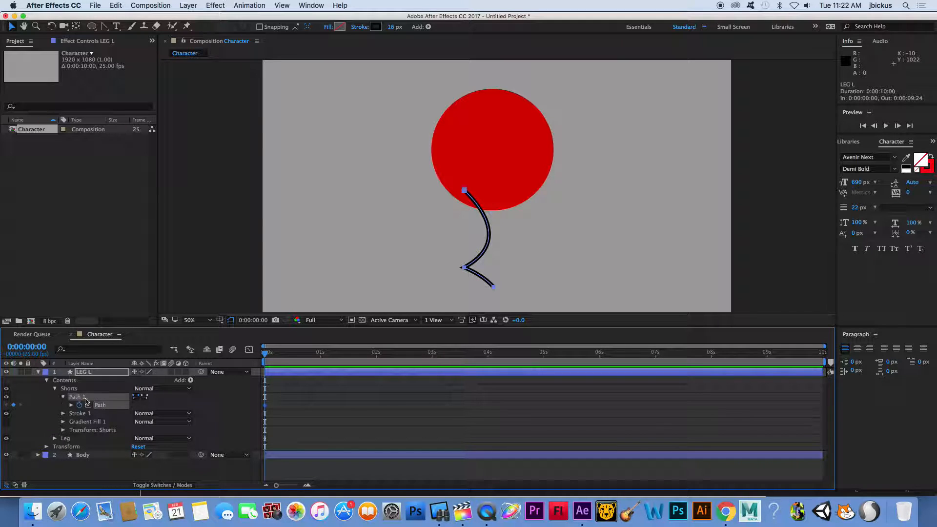
pyautogui.click(64, 396)
# Set the Shorts group's stroke color to the red sampled from the body circle.
pyautogui.click(67, 389)
pyautogui.click(55, 388)
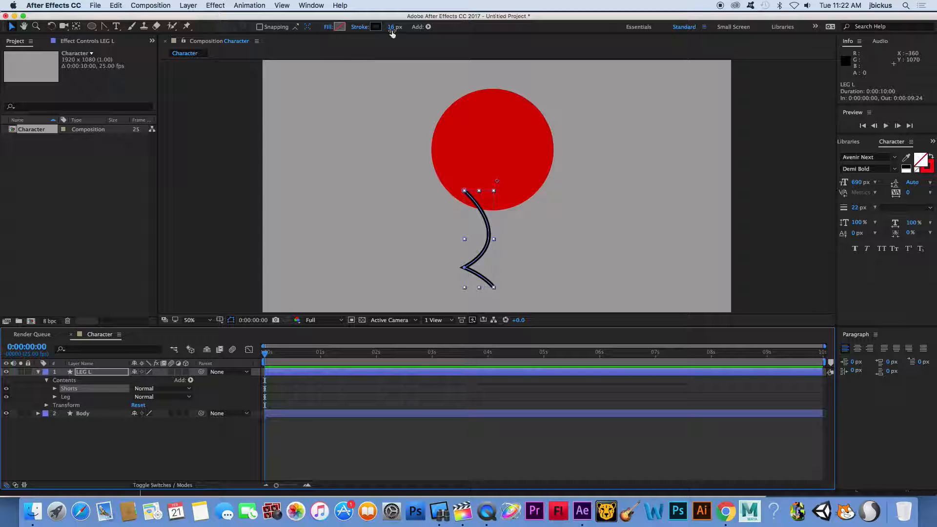
pyautogui.click(376, 27)
pyautogui.click(445, 182)
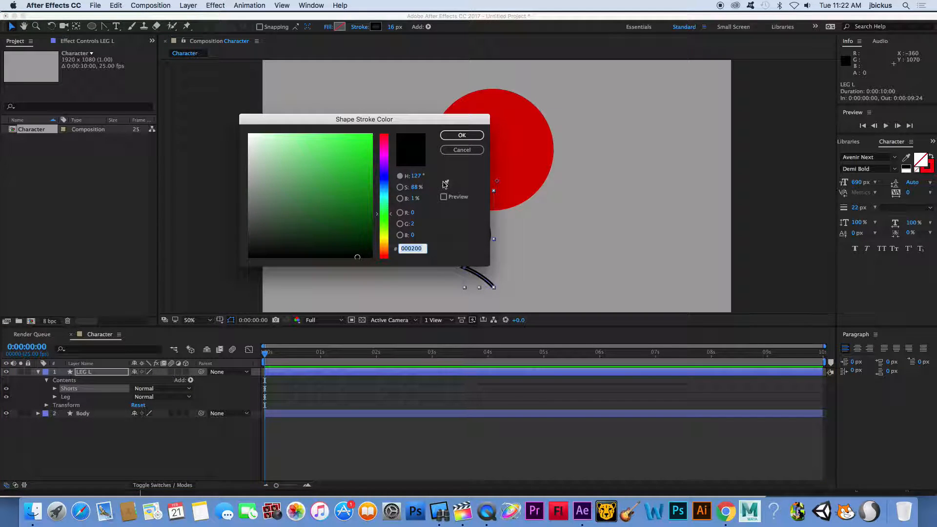
pyautogui.click(505, 189)
pyautogui.click(477, 139)
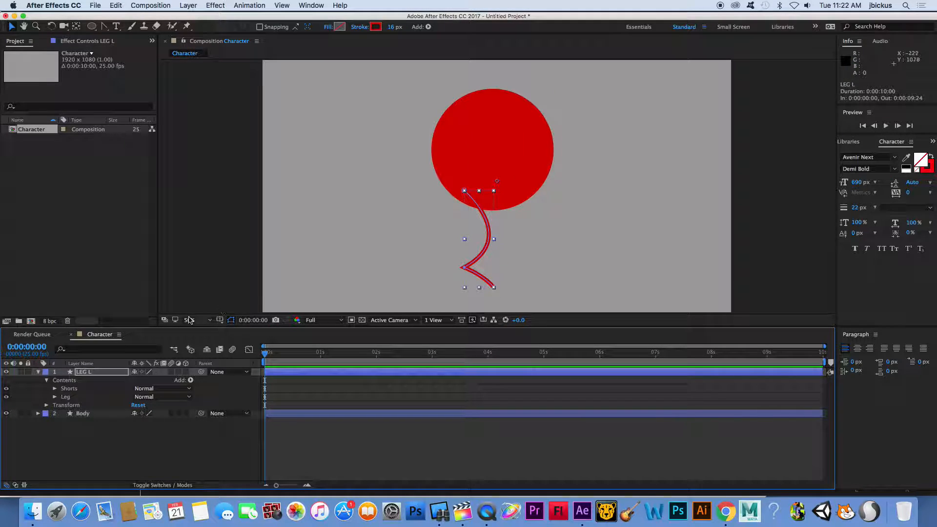
# Set the Shorts group's stroke width to 77 px.
pyautogui.click(67, 389)
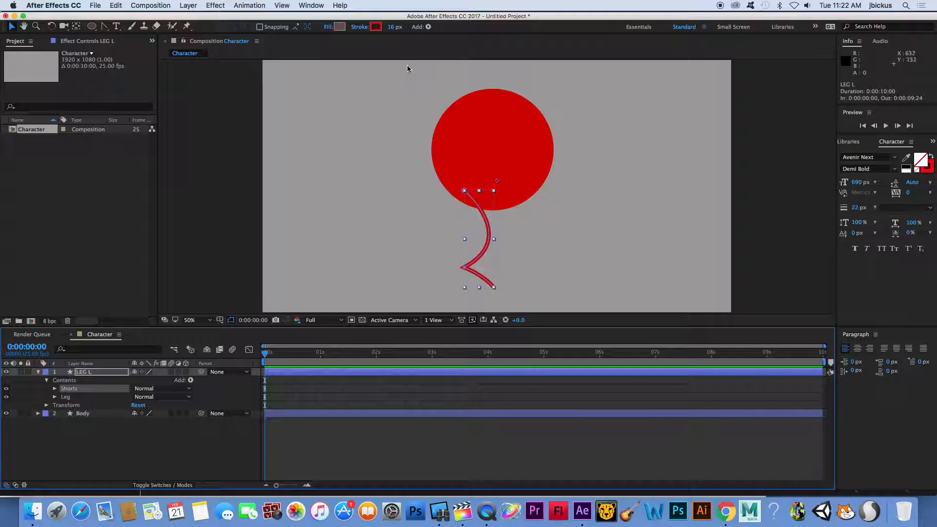
pyautogui.moveTo(394, 28); pyautogui.dragTo(417, 31)
pyautogui.moveTo(423, 30); pyautogui.dragTo(427, 31)
# Add a Trim Paths operator to the Shorts group.
pyautogui.click(54, 389)
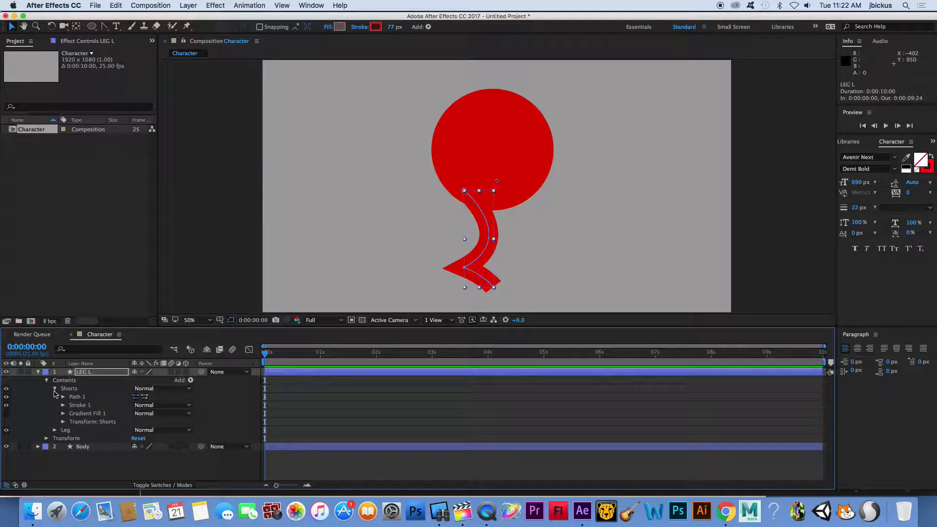
pyautogui.click(190, 380)
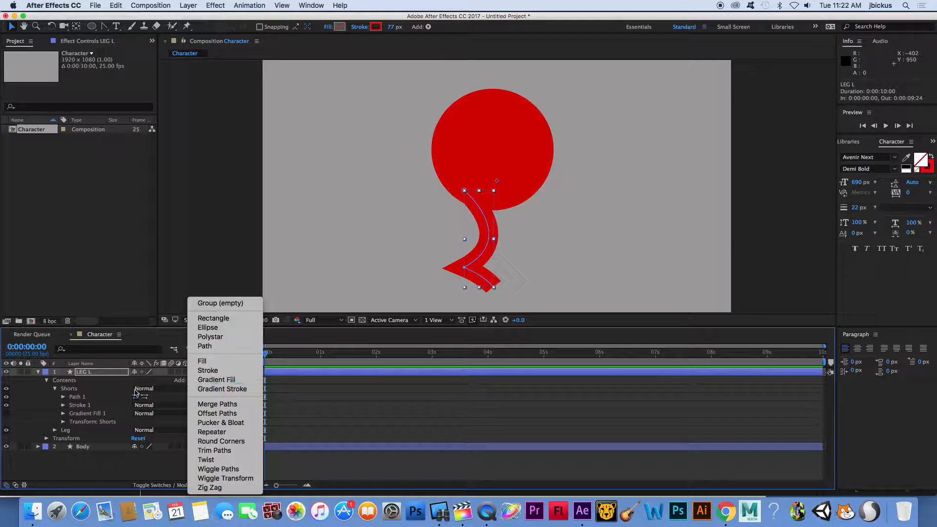
pyautogui.click(114, 390)
pyautogui.click(72, 389)
pyautogui.click(190, 380)
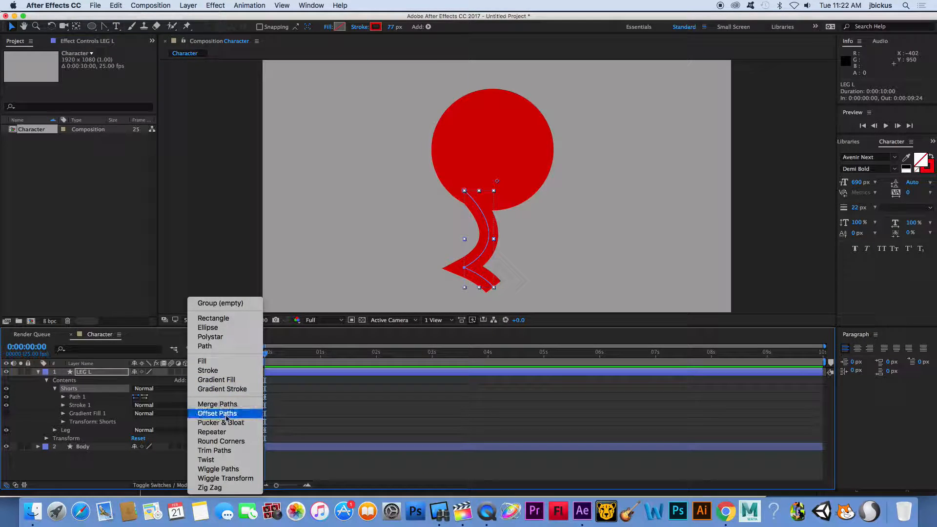
pyautogui.click(217, 446)
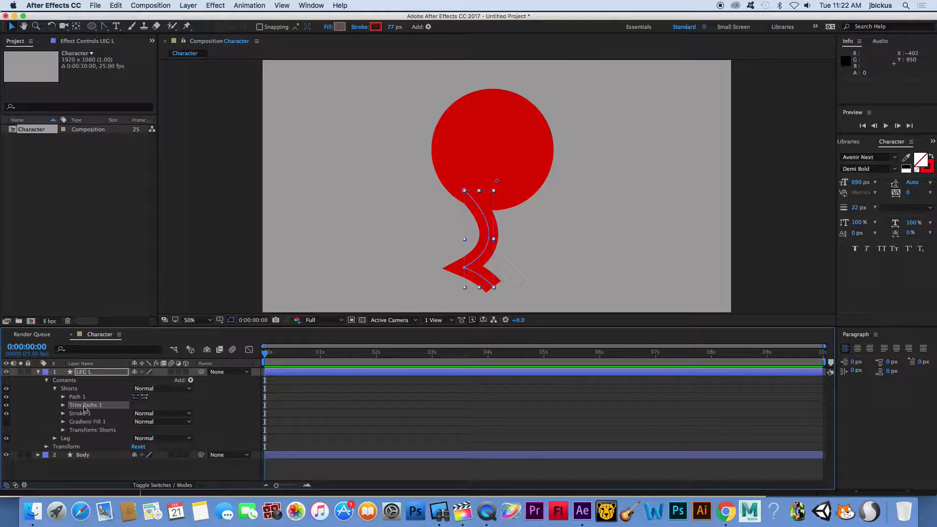
# Reduce the Shorts trim path's End to slightly under 45% so the red stroke covers only the upper leg, and collapse the group.
pyautogui.click(63, 405)
pyautogui.moveTo(133, 413)
pyautogui.mouseDown()
pyautogui.moveTo(106, 418)
pyautogui.moveTo(136, 422)
pyautogui.moveTo(109, 419)
pyautogui.mouseUp()
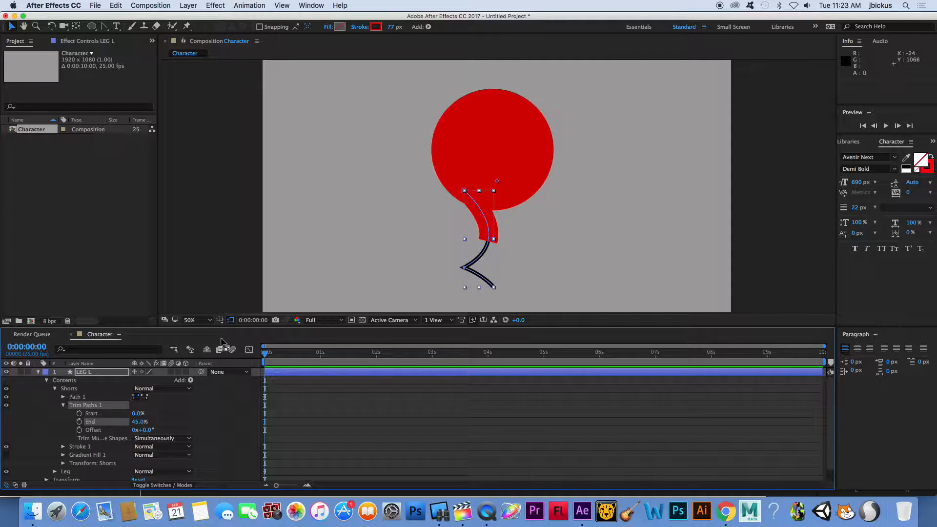
pyautogui.moveTo(136, 424); pyautogui.dragTo(136, 426)
pyautogui.click(55, 389)
# Duplicate the Shorts group and rename the copy as Sock 1.
pyautogui.click(73, 389)
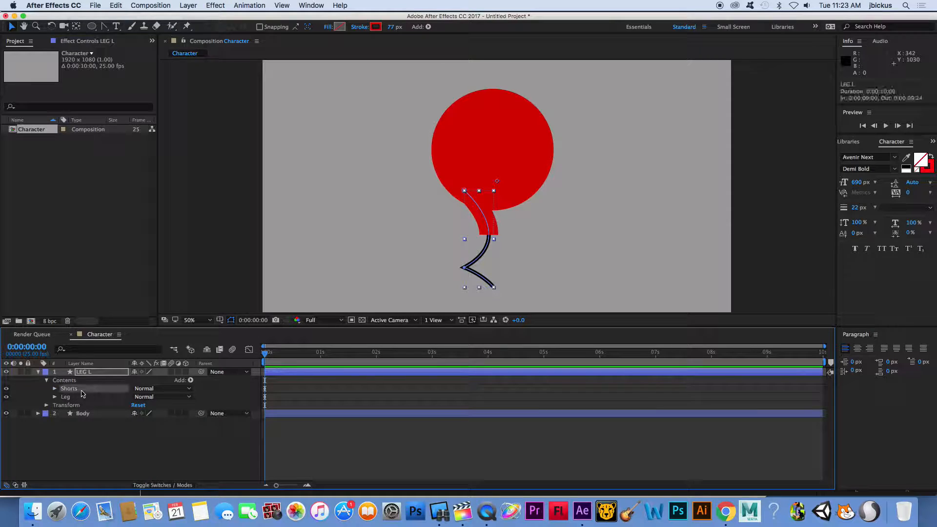
pyautogui.press('super+d')
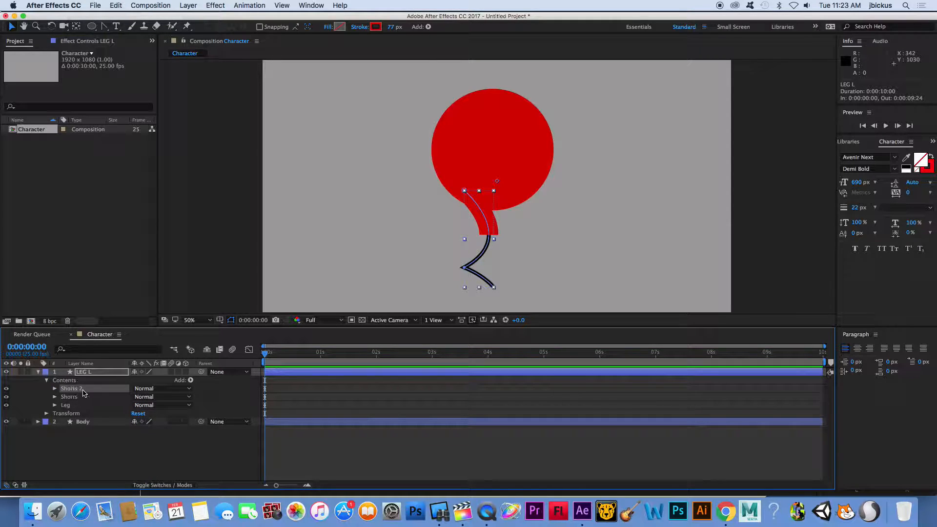
pyautogui.press('Return')
pyautogui.write('Sock 1')
pyautogui.press('Return')
# Set the Sock 1 group's stroke color to white.
pyautogui.click(54, 389)
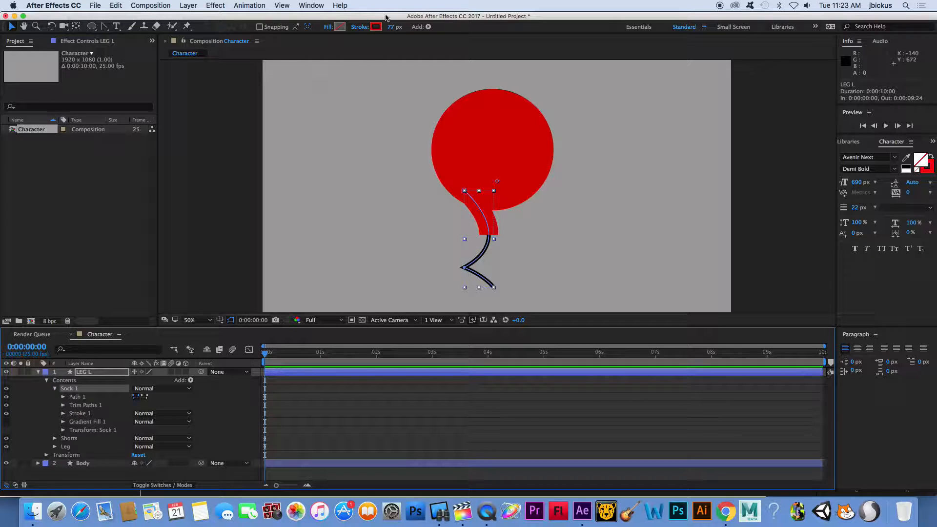
pyautogui.click(376, 27)
pyautogui.moveTo(291, 159); pyautogui.dragTo(236, 132)
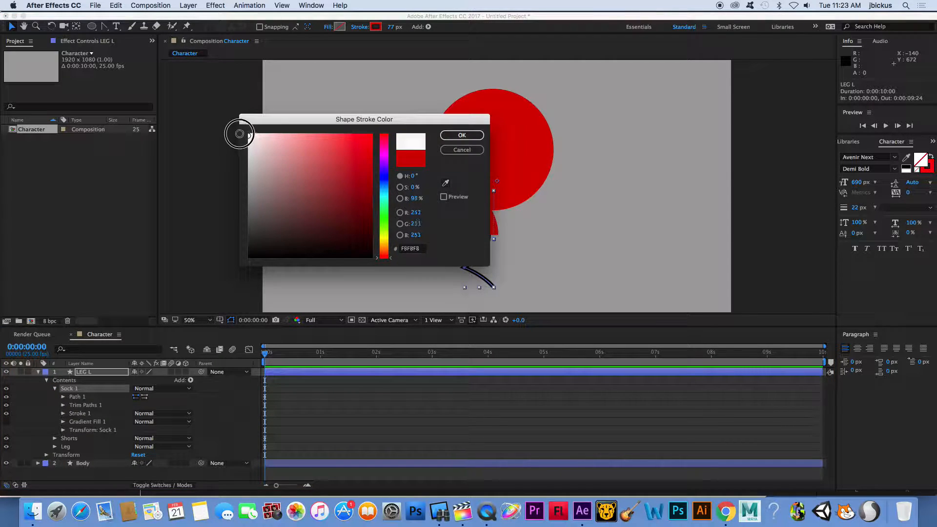
pyautogui.click(461, 135)
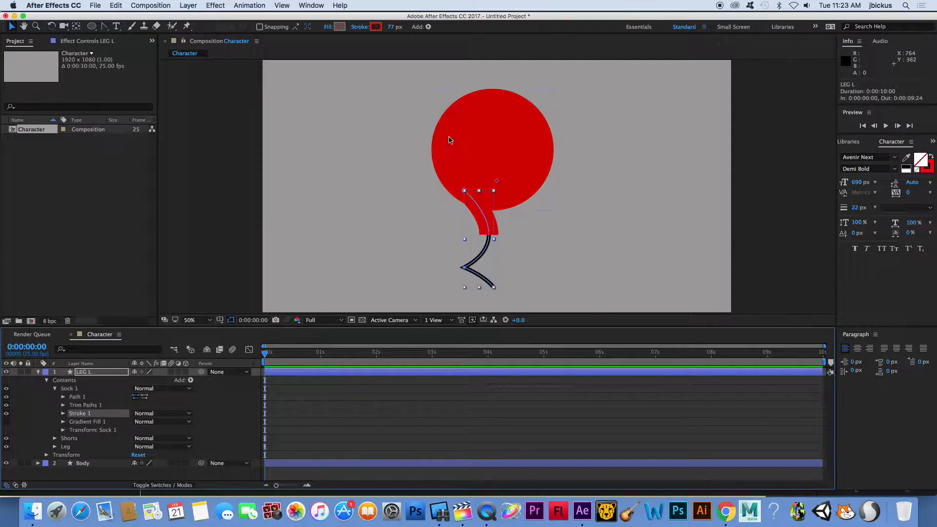
# Set the Sock 1 trim path's End to 100% and Start to 53% so it covers the lower leg.
pyautogui.click(63, 405)
pyautogui.moveTo(136, 421)
pyautogui.mouseDown()
pyautogui.moveTo(125, 423)
pyautogui.moveTo(181, 430)
pyautogui.moveTo(130, 415)
pyautogui.moveTo(159, 422)
pyautogui.mouseUp()
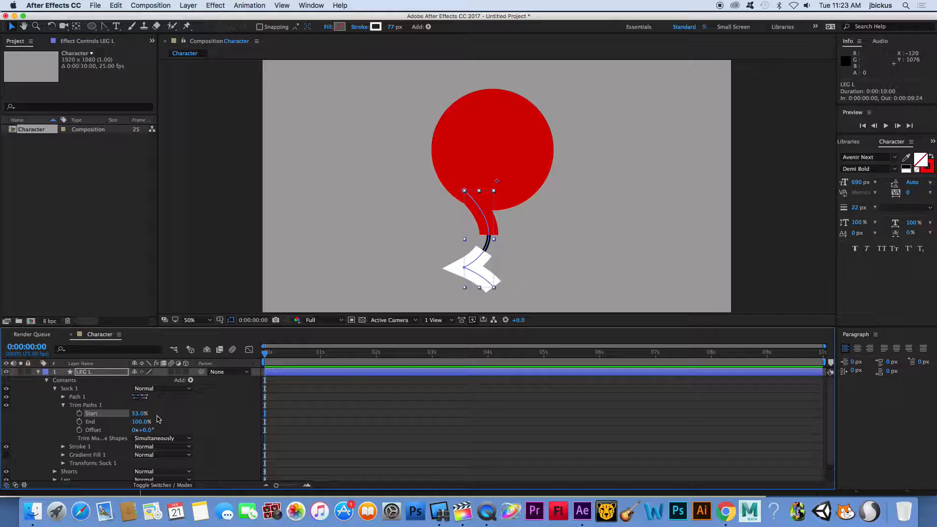
pyautogui.click(63, 405)
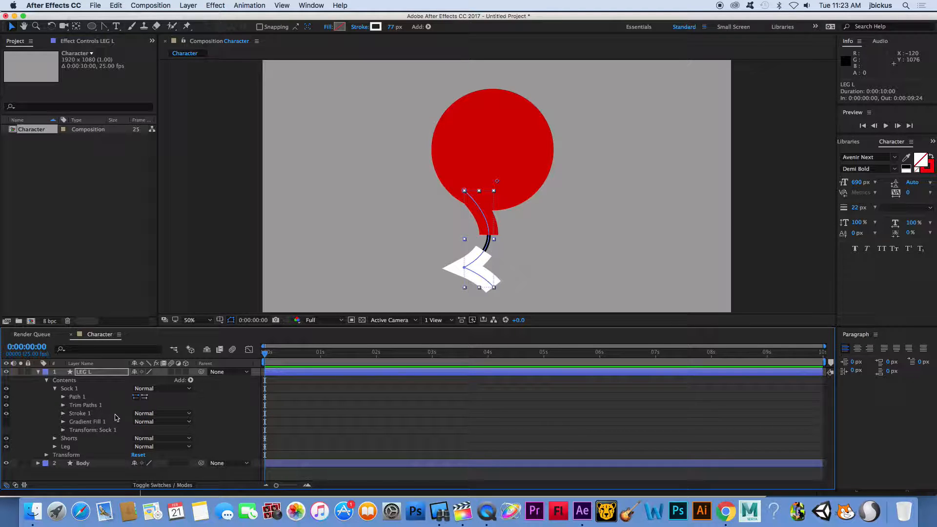
# Change the Line Cap of the Sock 1 stroke to Round Cap and collapse the stroke properties.
pyautogui.click(63, 414)
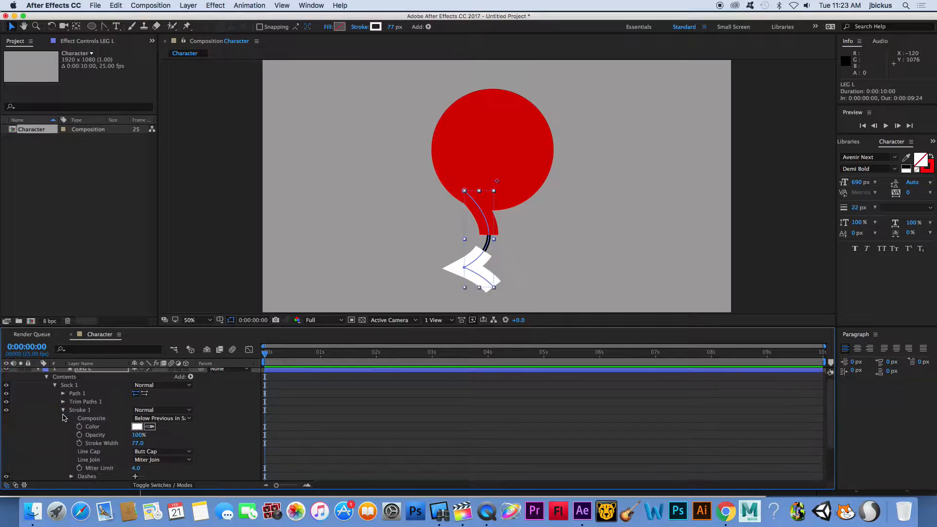
pyautogui.click(162, 451)
pyautogui.click(160, 471)
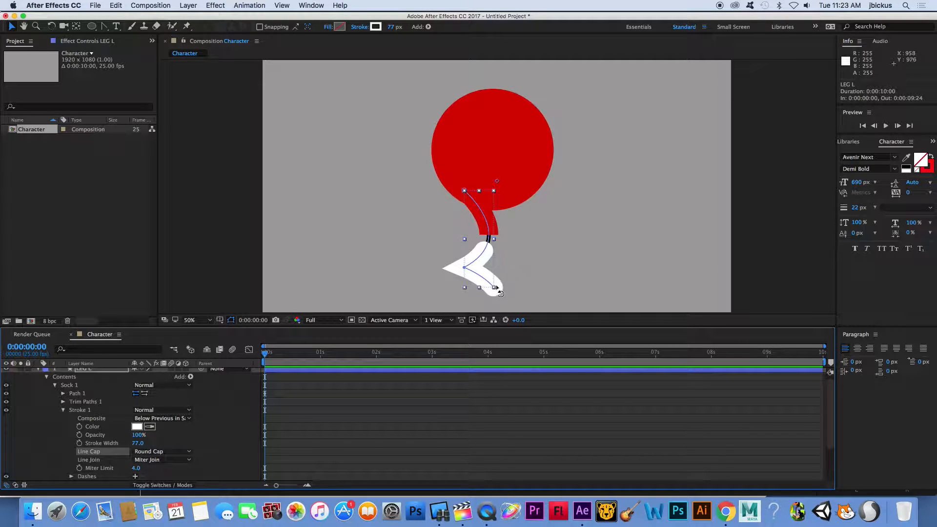
pyautogui.click(64, 411)
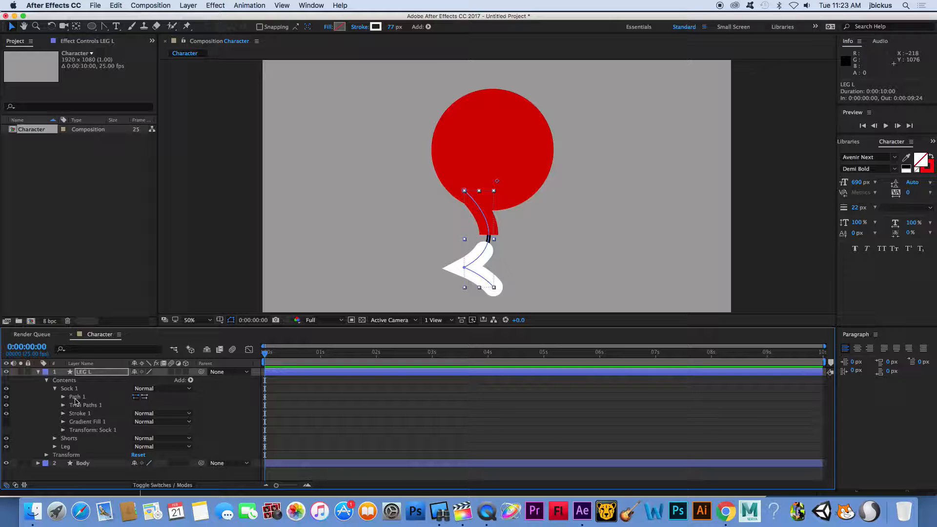
# Raise the Sock 1 trim path's Start slightly above 53% to shorten the sock's upper end, and collapse its properties.
pyautogui.click(63, 405)
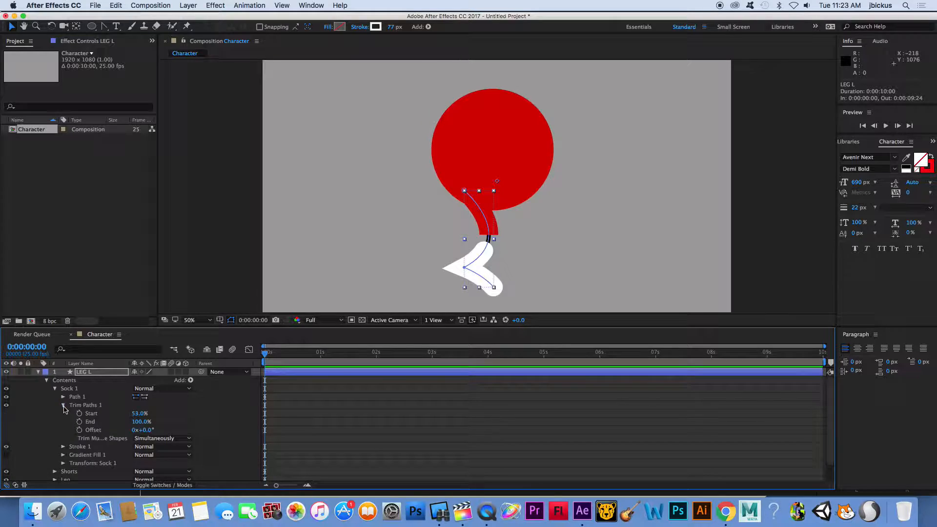
pyautogui.moveTo(142, 423); pyautogui.dragTo(142, 418)
pyautogui.click(64, 403)
pyautogui.click(64, 397)
pyautogui.click(64, 397)
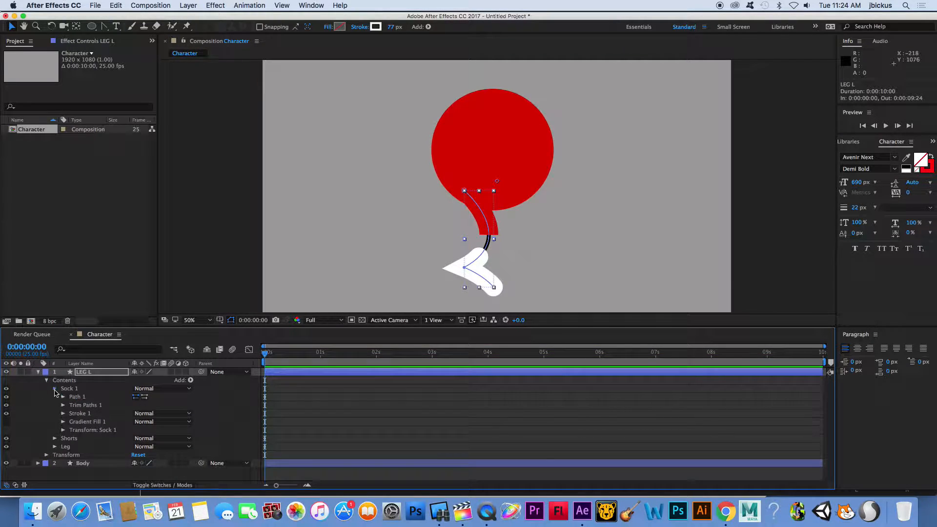
# Duplicate the Sock 1 group and set the copy's stroke Line Cap to Butt Cap.
pyautogui.click(55, 388)
pyautogui.press('super+d')
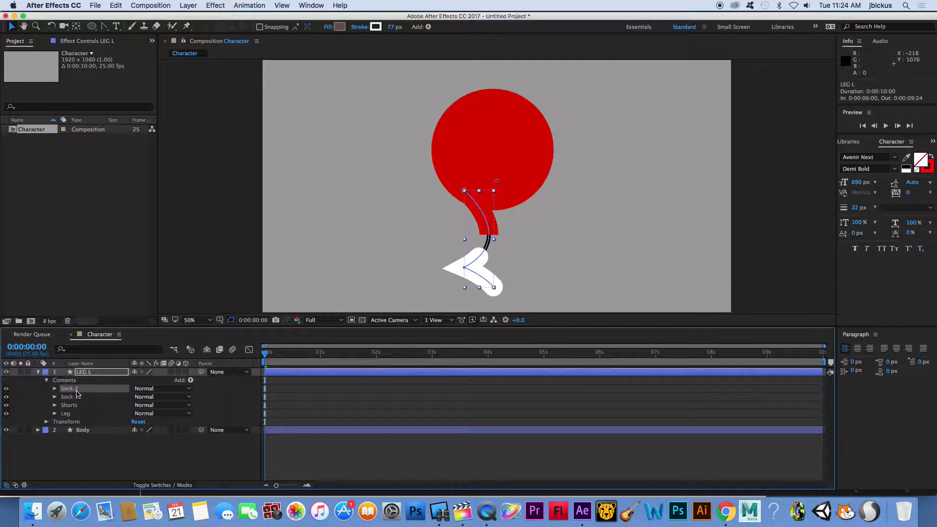
pyautogui.click(55, 389)
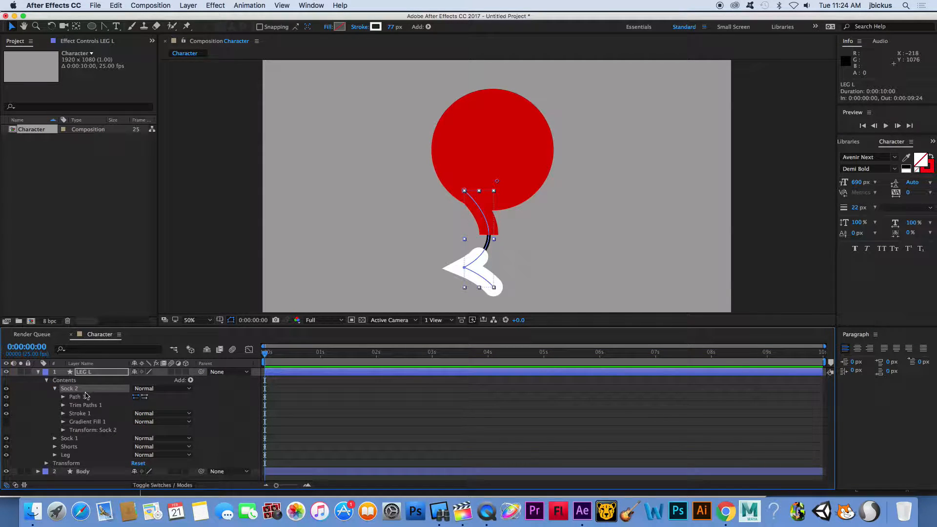
pyautogui.click(63, 414)
pyautogui.click(161, 451)
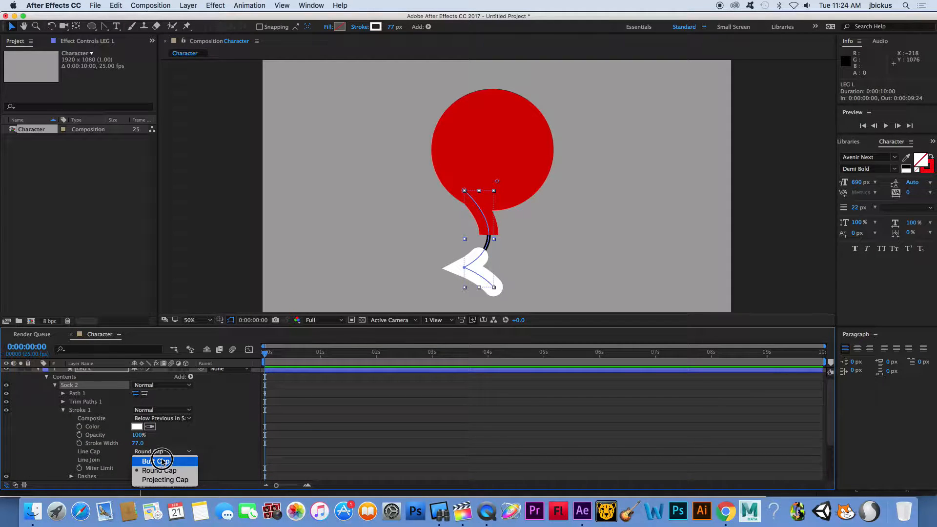
pyautogui.click(163, 461)
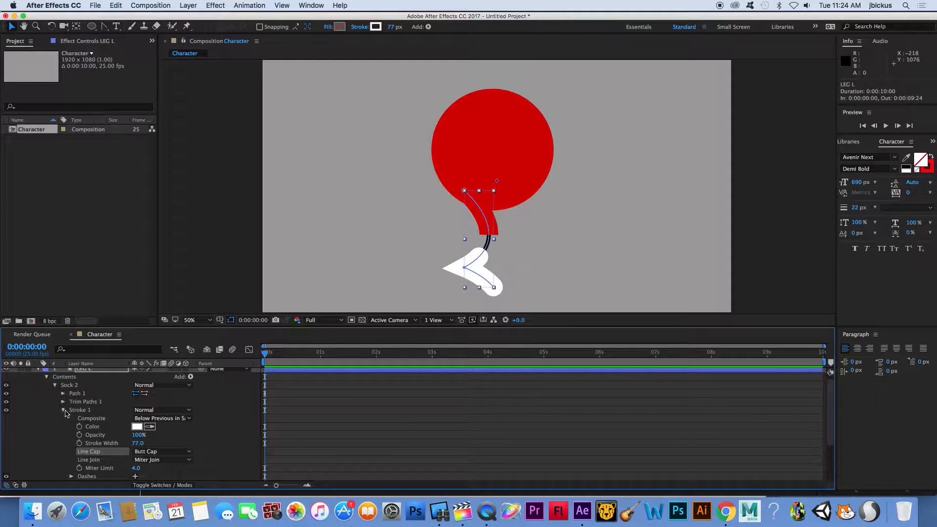
pyautogui.click(63, 411)
# Set the Sock 2 trim path's Start to 52% and collapse the group.
pyautogui.click(63, 405)
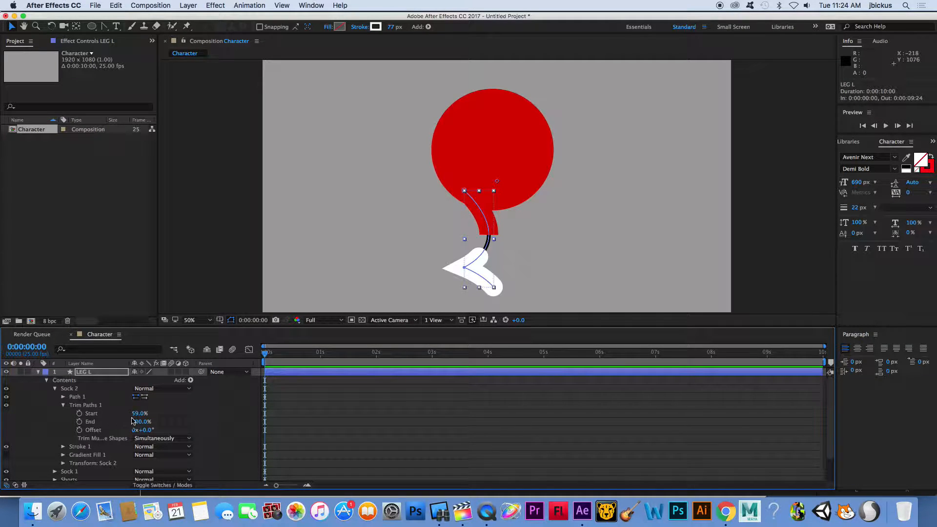
pyautogui.moveTo(139, 413)
pyautogui.mouseDown()
pyautogui.moveTo(124, 416)
pyautogui.moveTo(131, 418)
pyautogui.mouseUp()
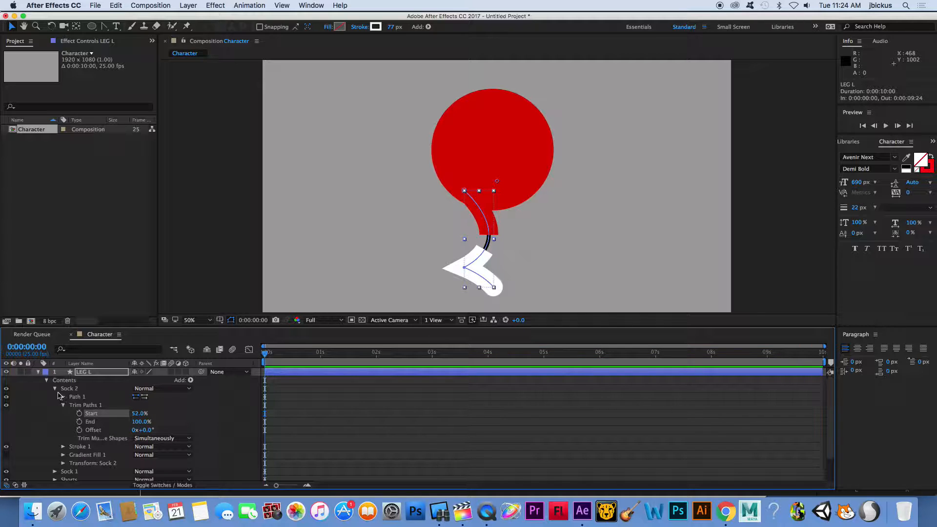
pyautogui.click(56, 389)
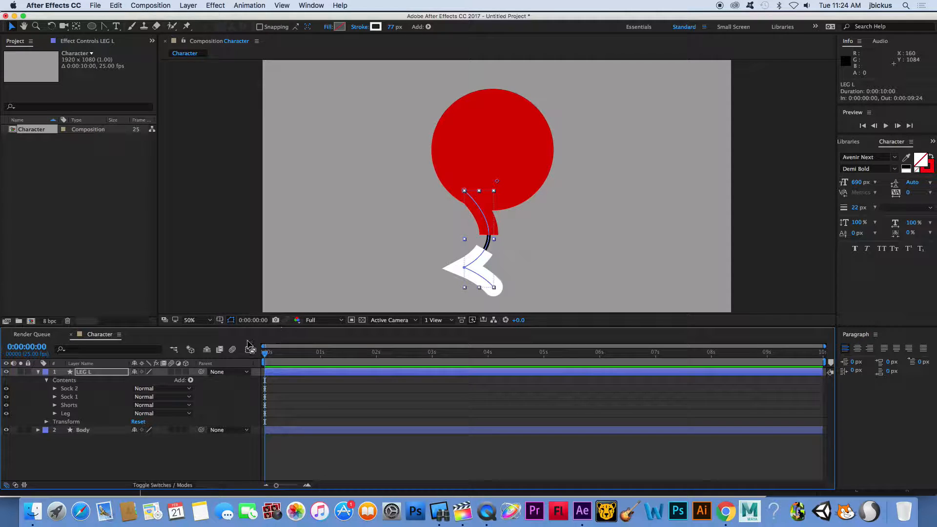
# Duplicate the Sock 2 group and rename the copy stripe.
pyautogui.click(84, 390)
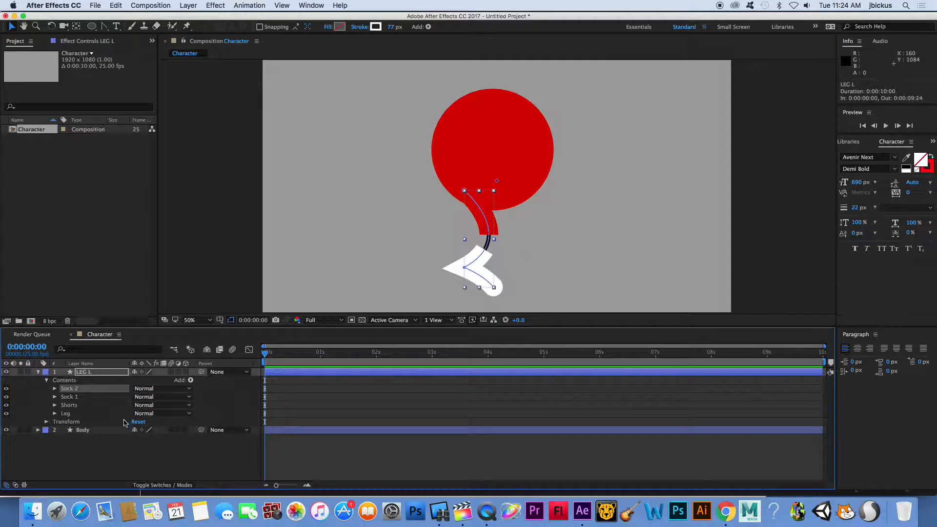
pyautogui.press('super+d')
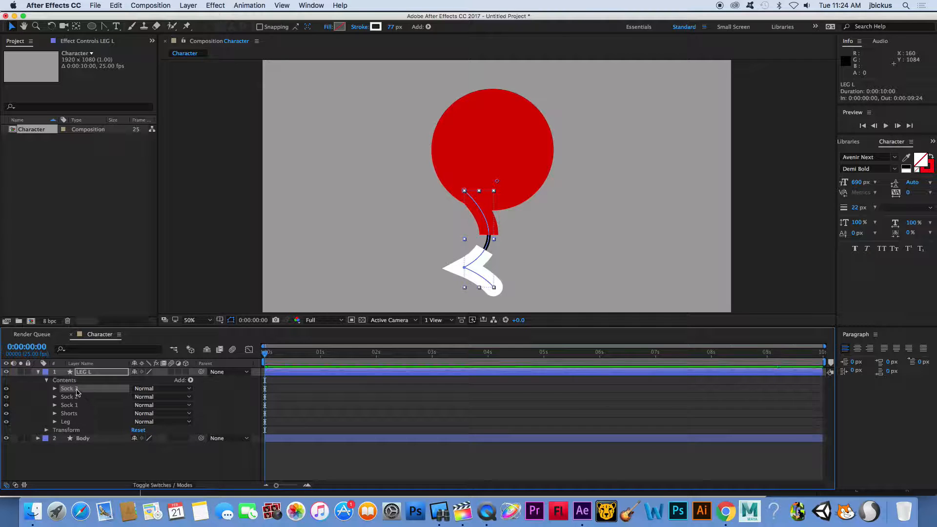
pyautogui.press('Return')
pyautogui.write('str')
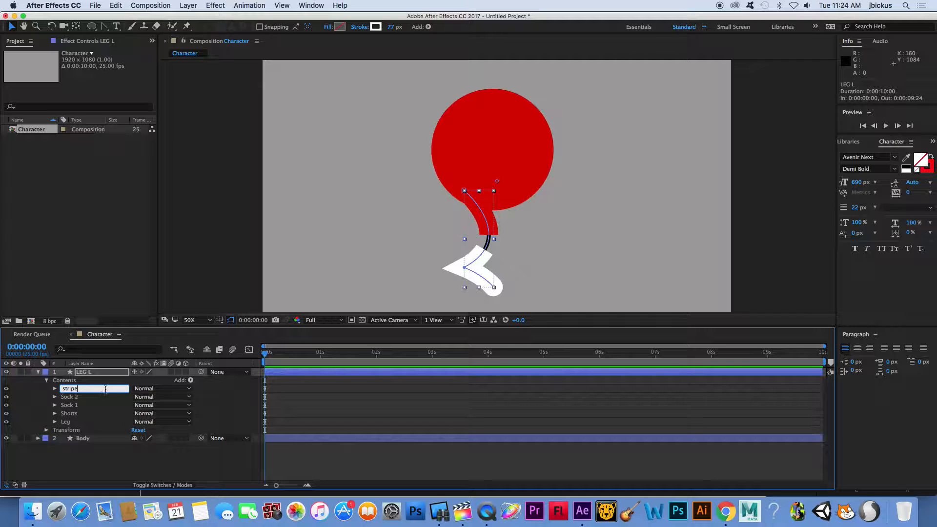
pyautogui.write('ipe')
# Change the stripe group's stroke color to a saturated blue.
pyautogui.click(378, 28)
pyautogui.click(445, 183)
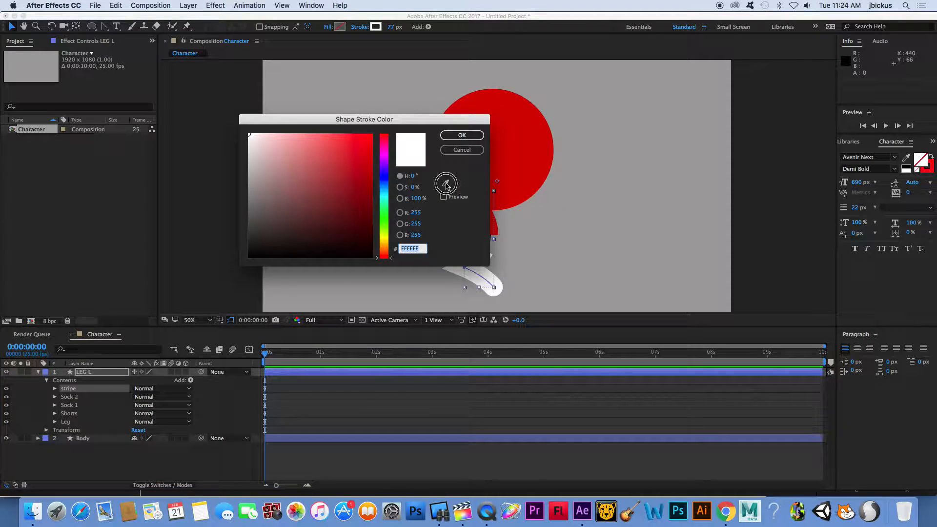
pyautogui.click(384, 177)
pyautogui.click(352, 163)
pyautogui.click(460, 135)
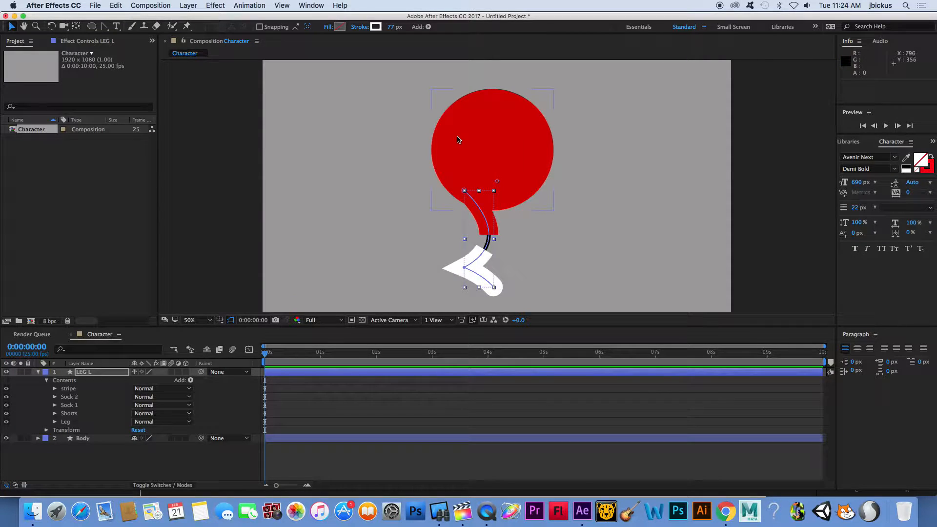
# Trim the stripe to a narrow band near the sock's upper end with Start 56% and End 60%, and collapse the group.
pyautogui.click(55, 389)
pyautogui.click(63, 405)
pyautogui.moveTo(135, 413); pyautogui.dragTo(119, 422)
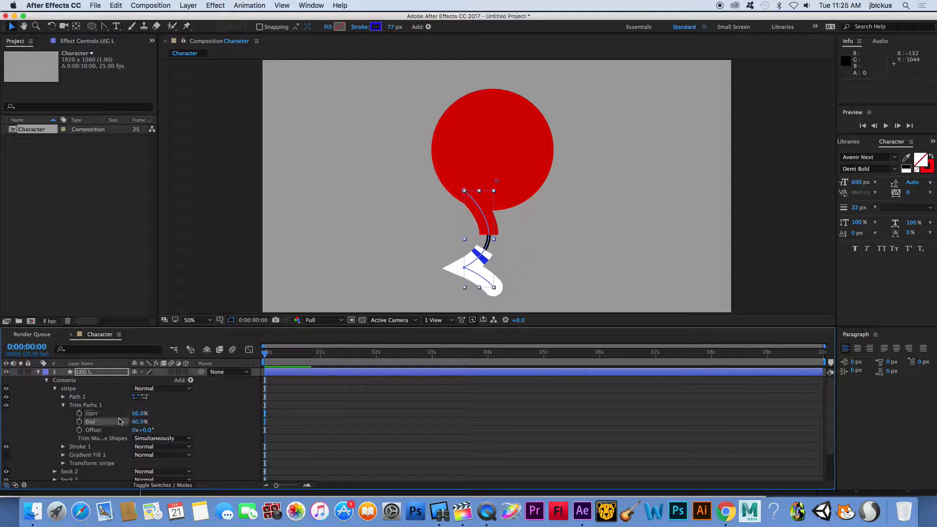
pyautogui.click(243, 188)
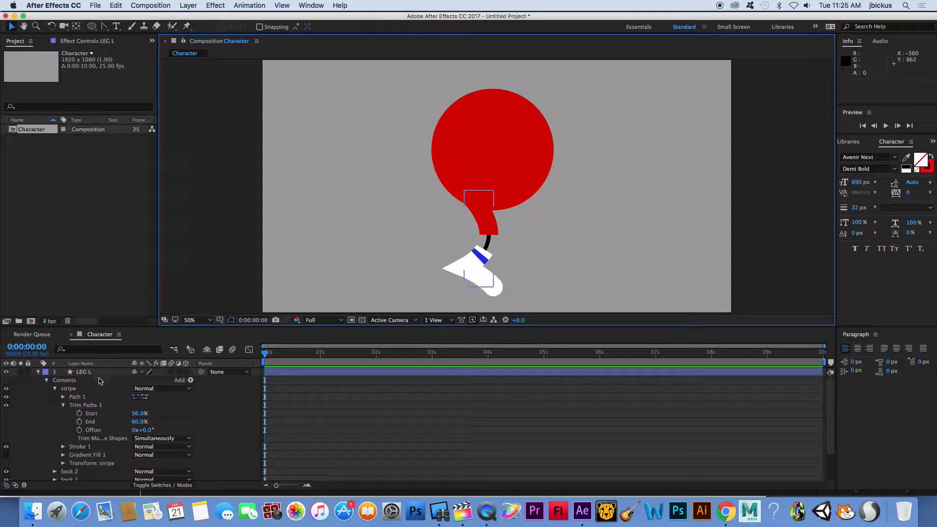
pyautogui.click(55, 389)
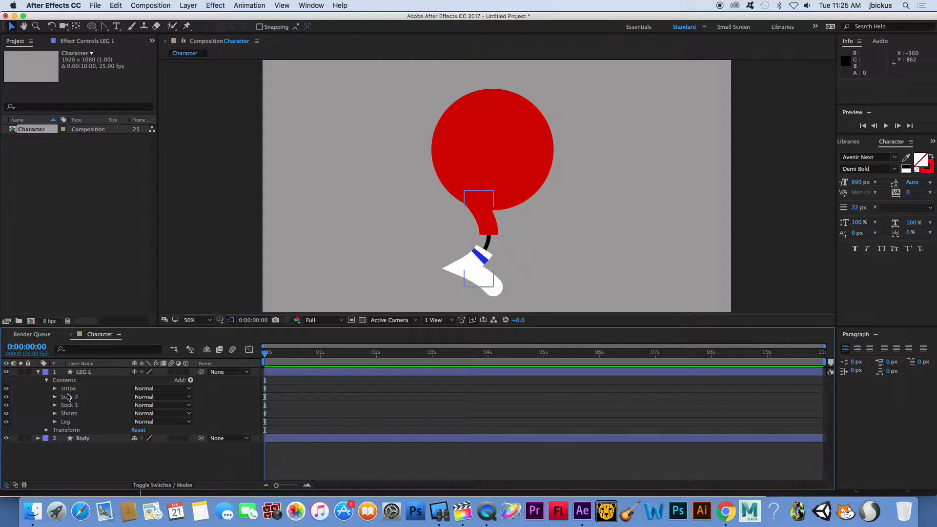
# Review the Leg group's keyframed path and the Shorts group's trim path settings.
pyautogui.click(72, 424)
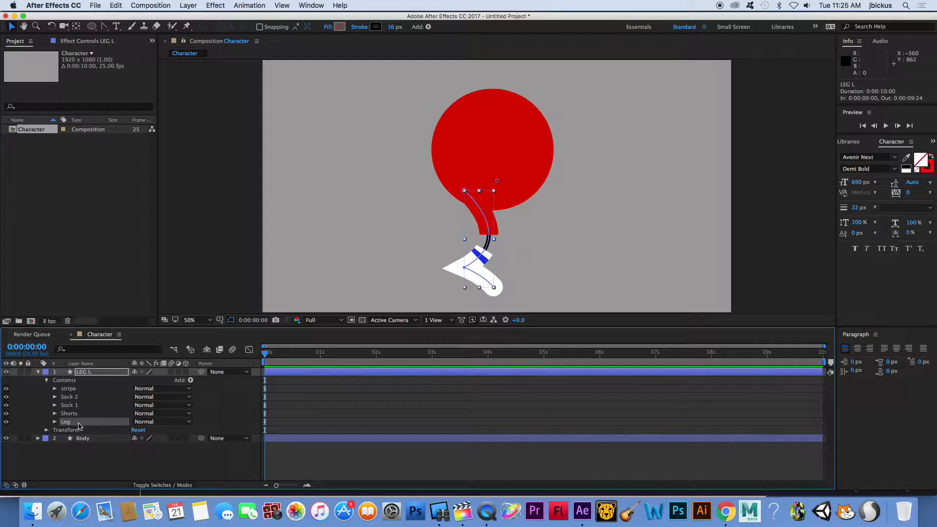
pyautogui.click(81, 415)
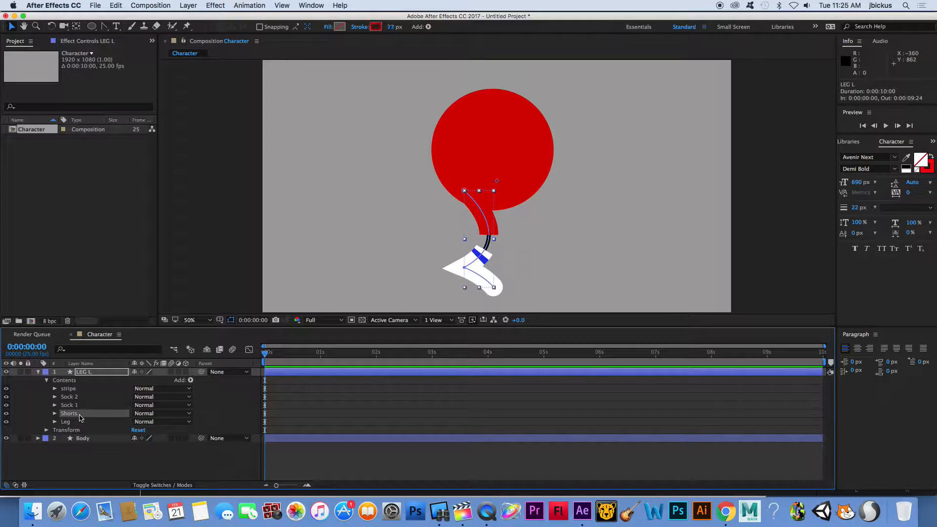
pyautogui.click(55, 422)
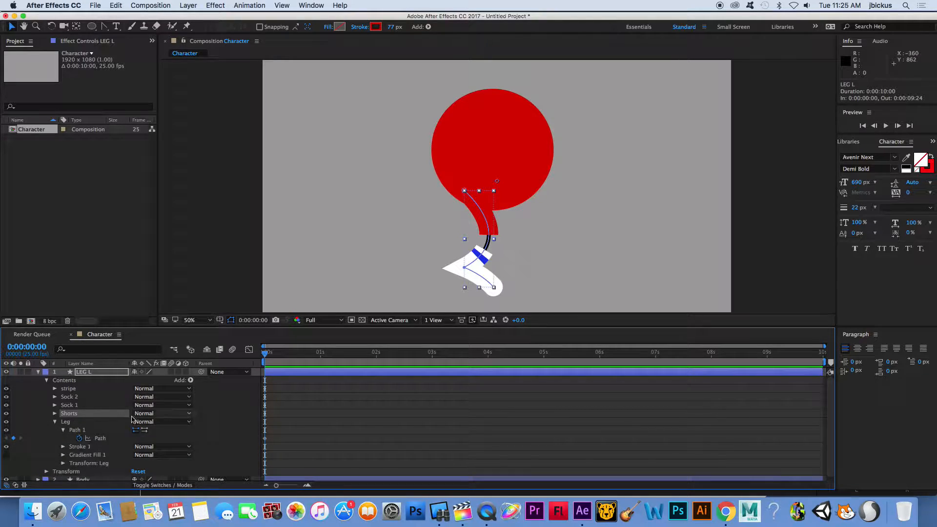
pyautogui.click(55, 422)
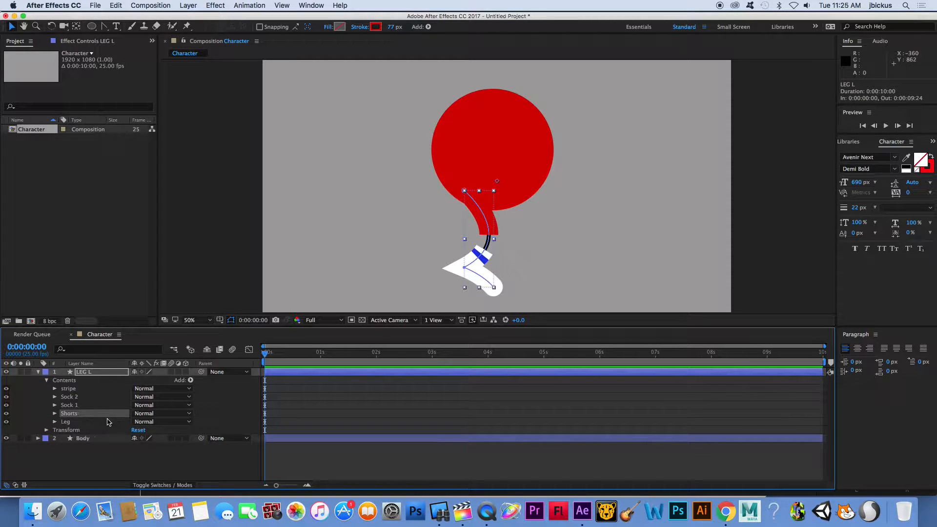
pyautogui.click(54, 413)
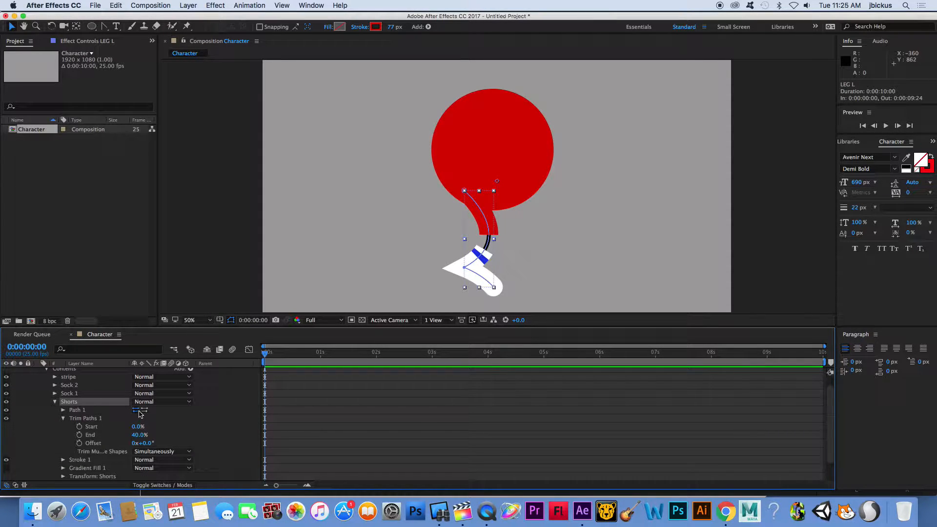
pyautogui.click(54, 401)
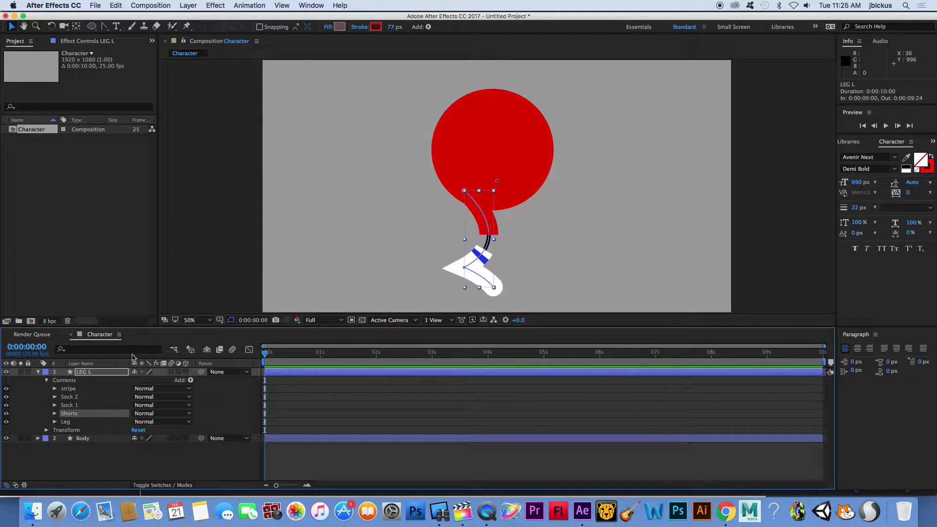
# Collapse the LEG L layer, duplicate it and rename the copy LEG R.
pyautogui.click(37, 373)
pyautogui.click(87, 374)
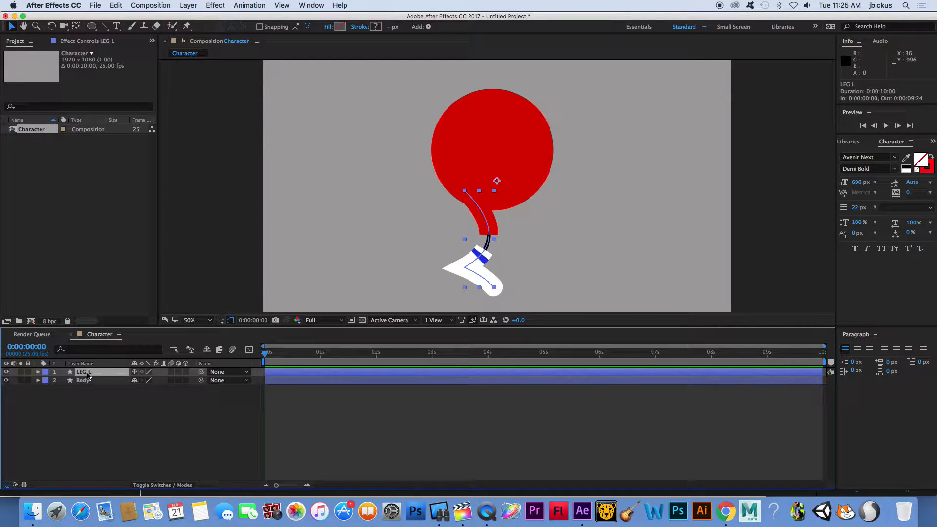
pyautogui.press('super+d')
pyautogui.press('Return')
pyautogui.press('Right')
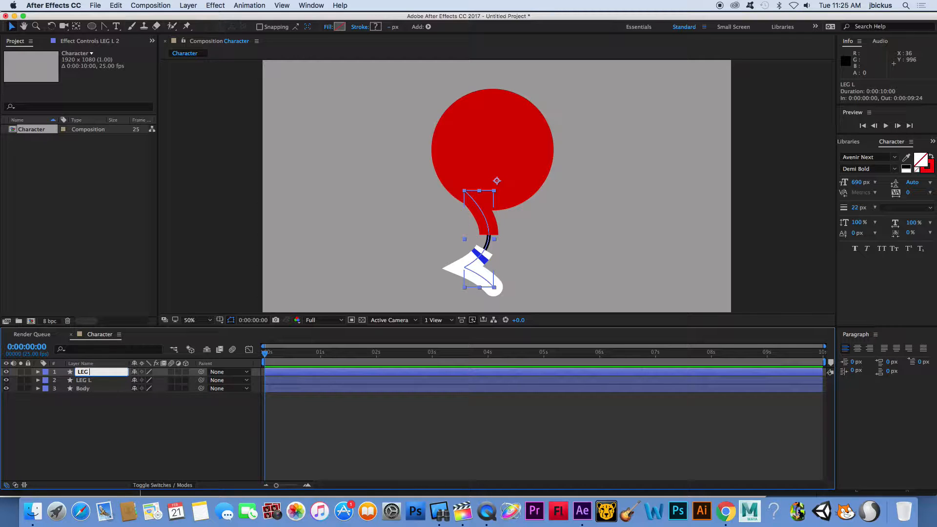
pyautogui.write('R')
pyautogui.press('Return')
pyautogui.click(105, 415)
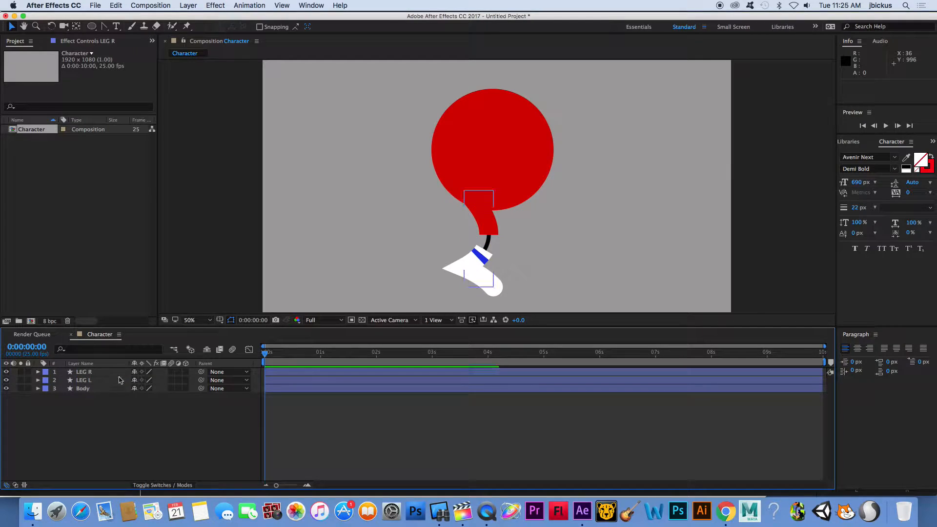
# Move the LEG R leg to the right of the other leg and place its layer below Body in the layer stack.
pyautogui.click(84, 373)
pyautogui.moveTo(479, 216); pyautogui.dragTo(537, 217)
pyautogui.click(102, 374)
pyautogui.moveTo(103, 373); pyautogui.dragTo(110, 396)
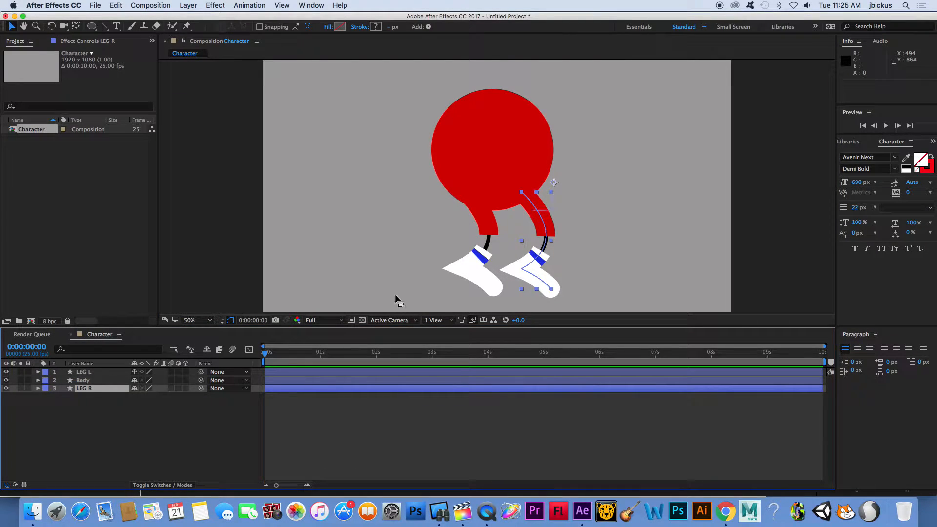
pyautogui.click(777, 203)
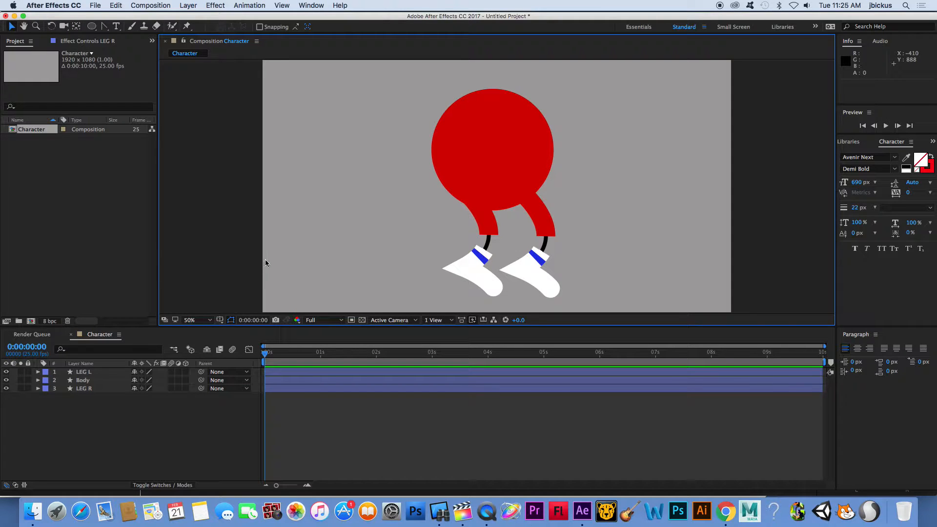
# Save the project as Video Demo character in the After Effects 2017 folder on the Desktop.
pyautogui.press('super+s')
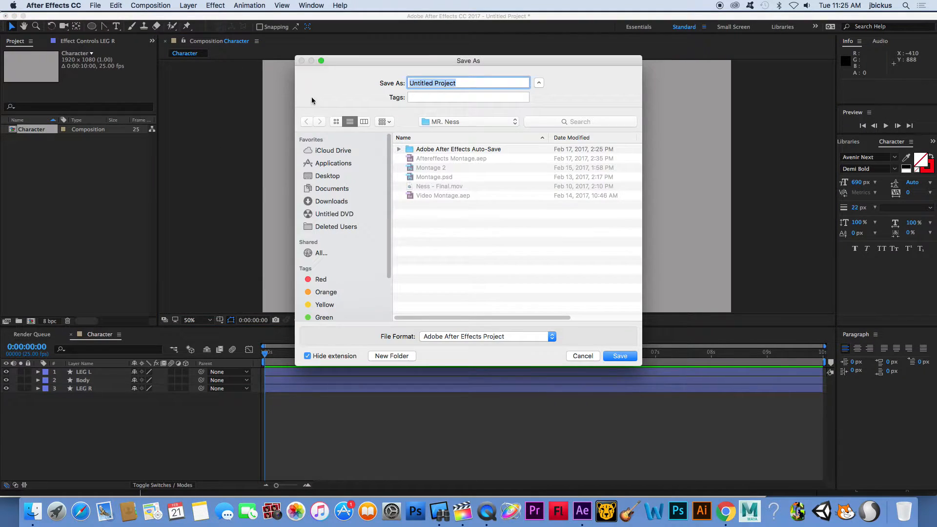
pyautogui.click(337, 178)
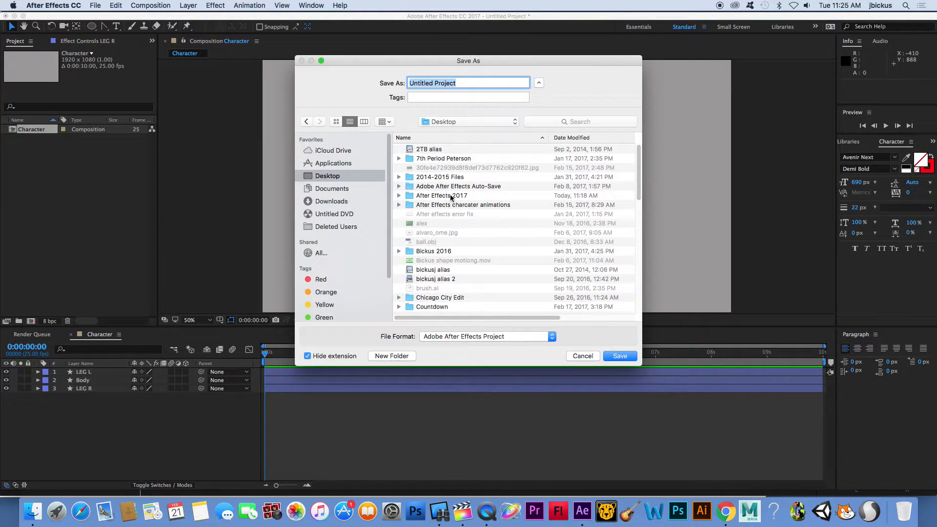
pyautogui.doubleClick(450, 197)
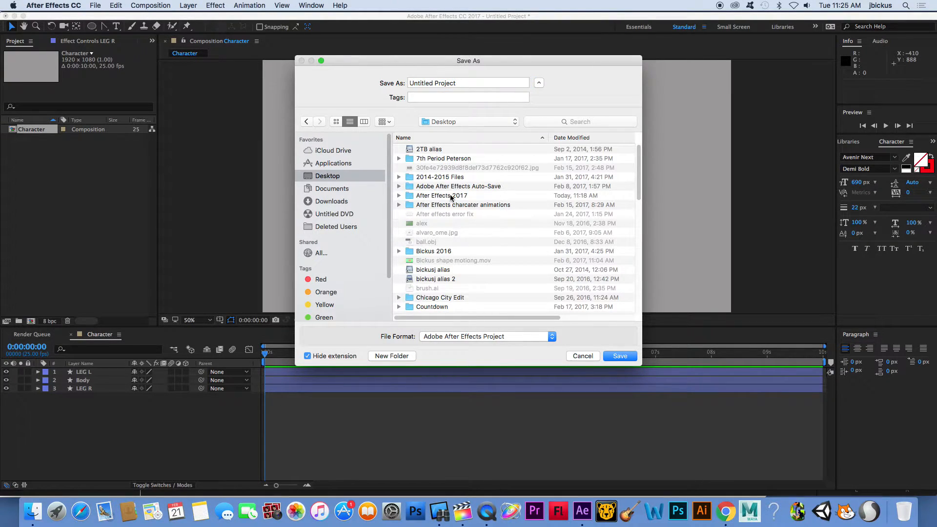
pyautogui.doubleClick(466, 83)
pyautogui.tripleClick(481, 81)
pyautogui.tripleClick(472, 84)
pyautogui.write('Video Demo charx')
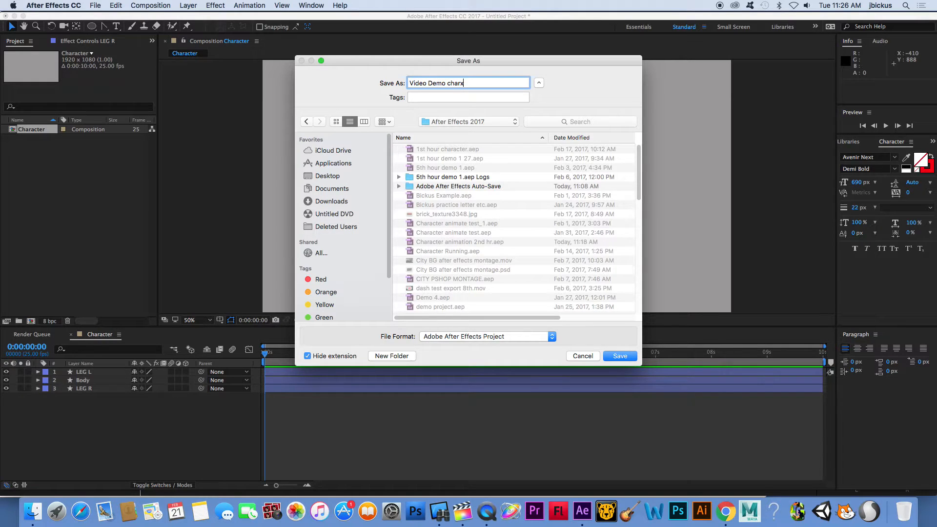
pyautogui.write('atacter')
pyautogui.click(619, 356)
pyautogui.click(266, 354)
pyautogui.moveTo(266, 354)
pyautogui.mouseDown()
pyautogui.moveTo(330, 359)
pyautogui.moveTo(262, 366)
pyautogui.mouseUp()
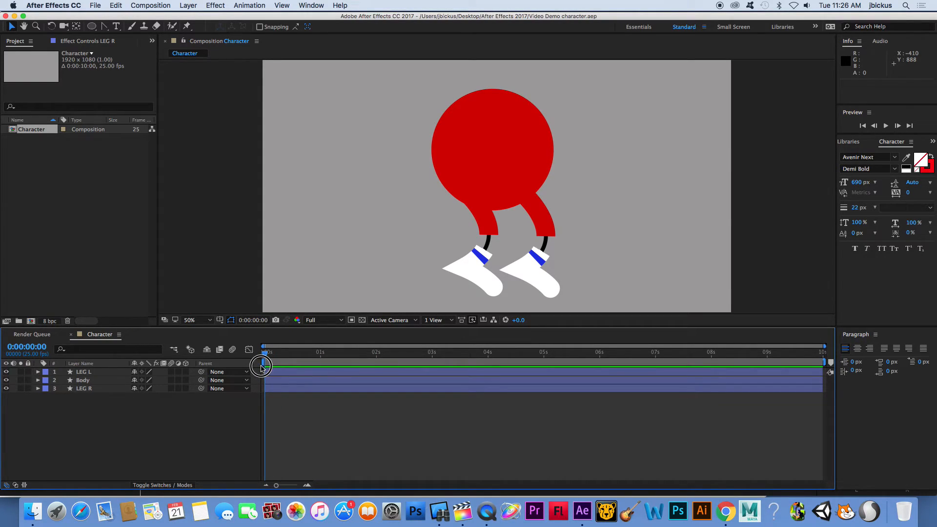